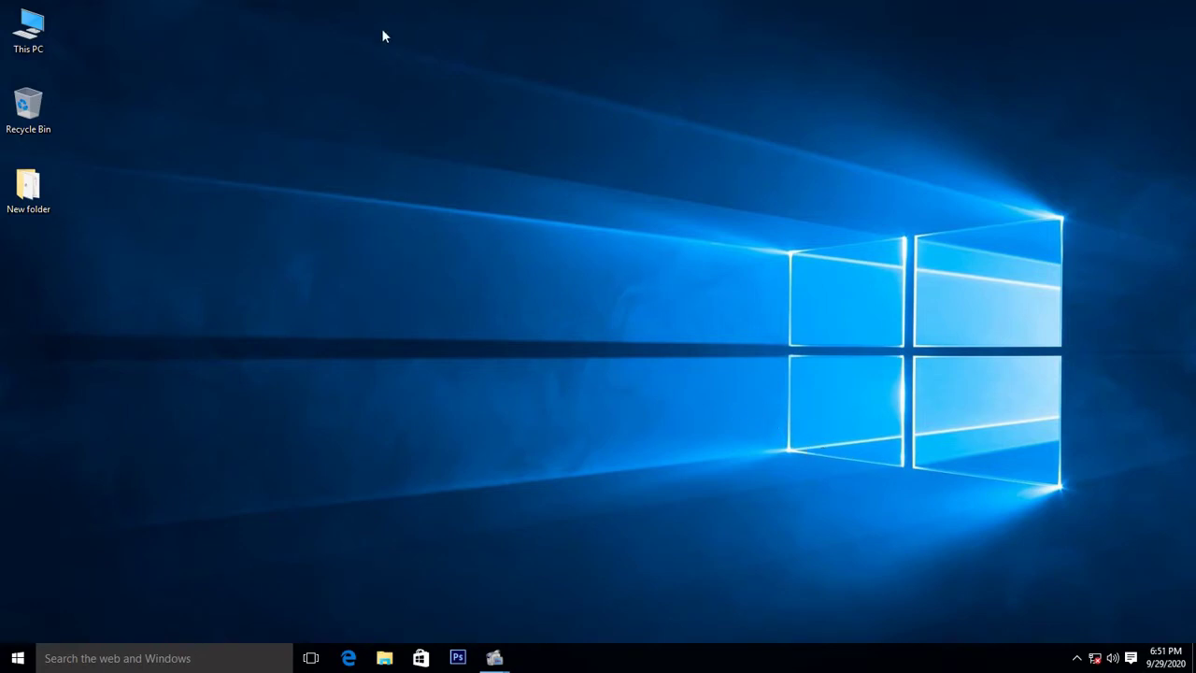
pyautogui.doubleClick(30, 39)
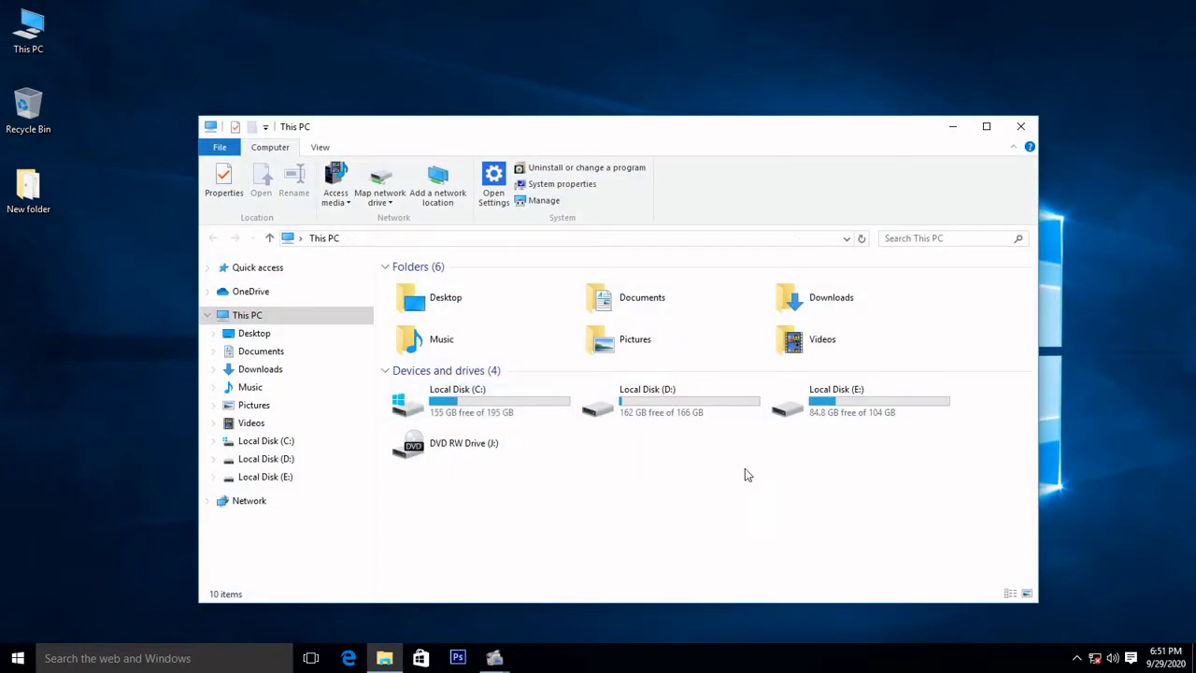
pyautogui.click(1076, 658)
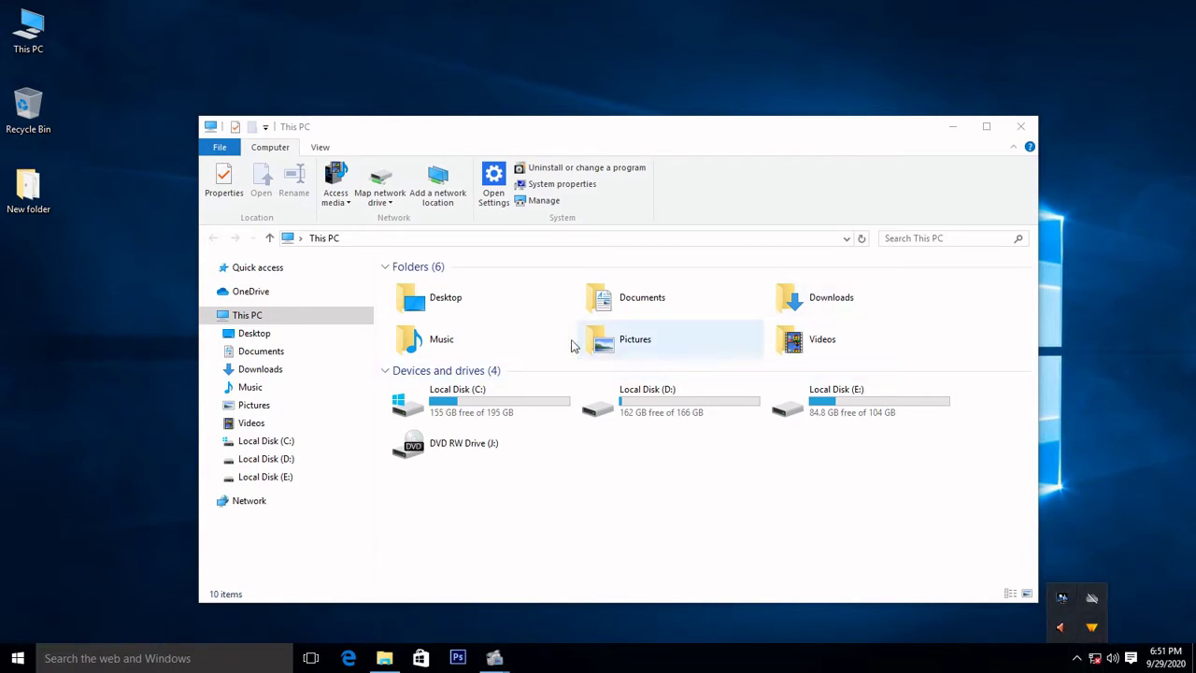
pyautogui.click(440, 297)
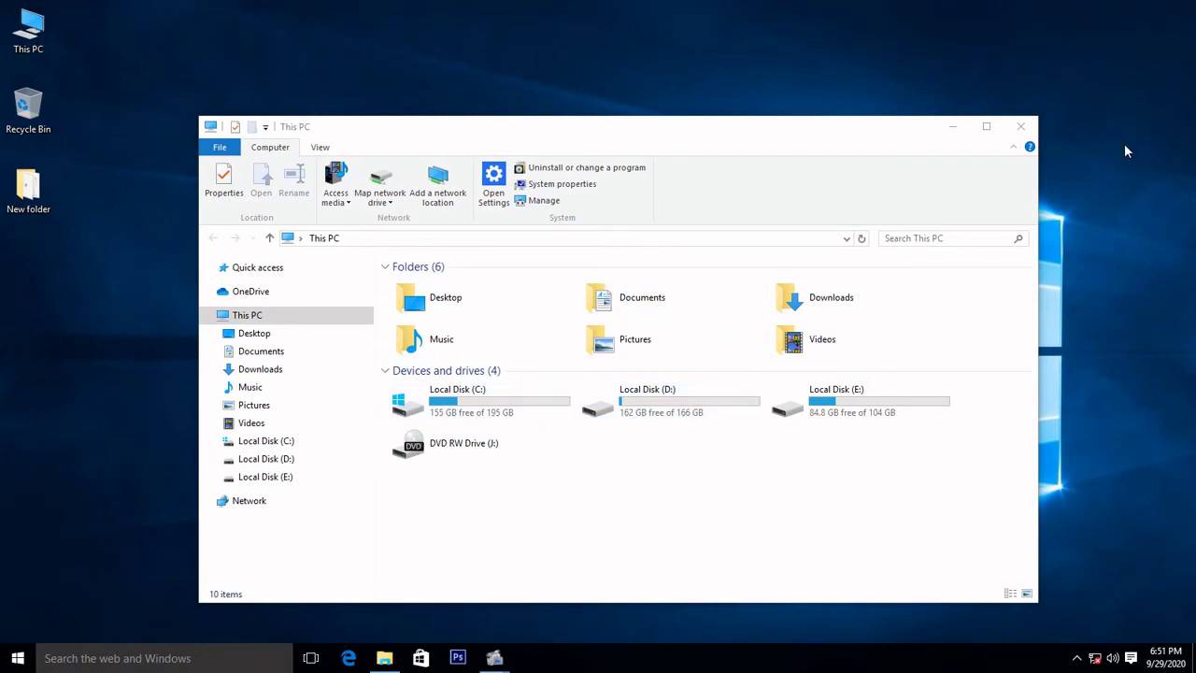
pyautogui.click(1020, 126)
# Open the Region & language page of the Time & language settings, starting from This PC.
pyautogui.doubleClick(28, 32)
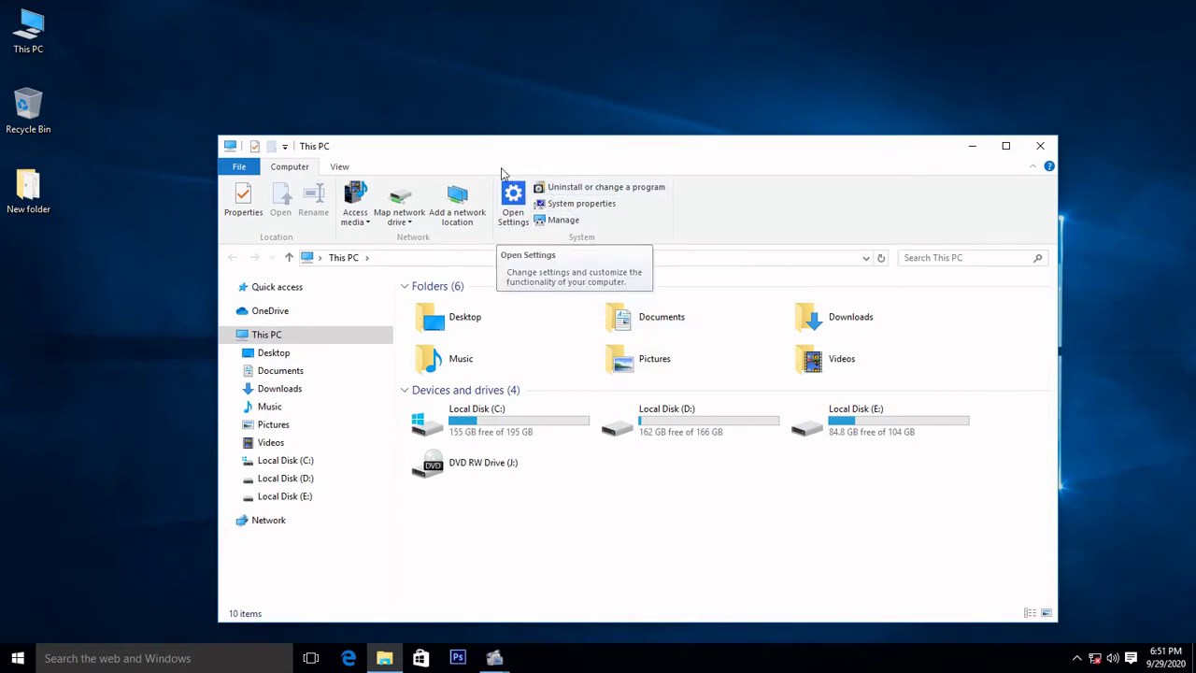
pyautogui.click(516, 209)
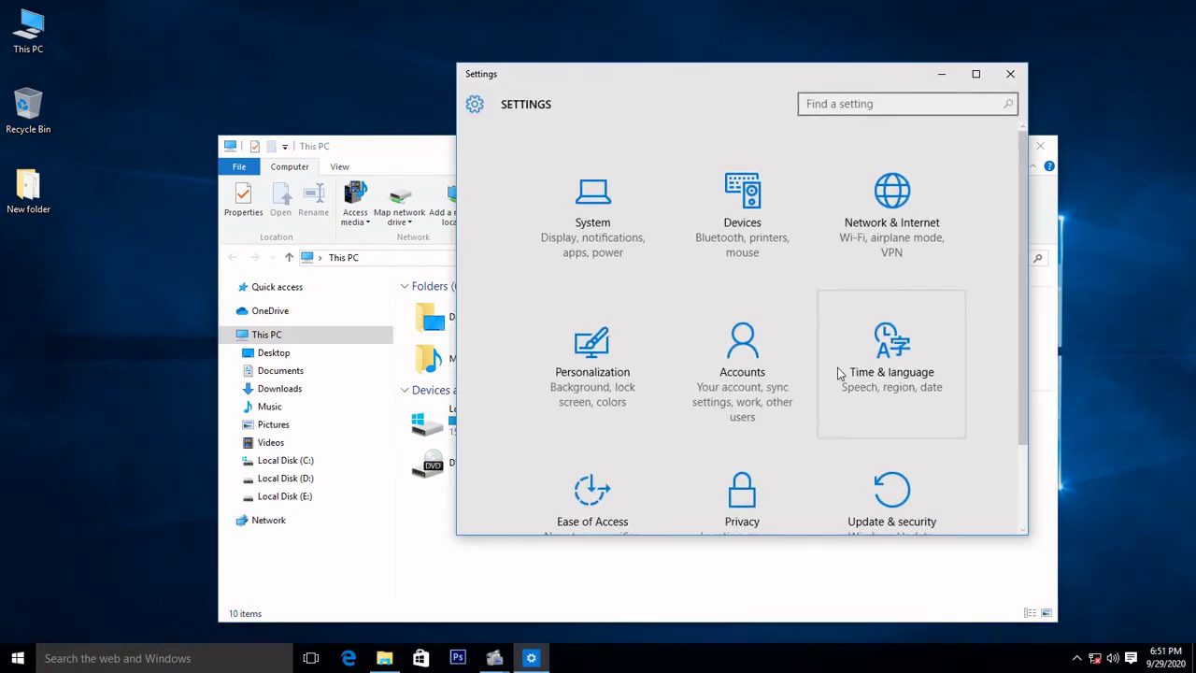
pyautogui.click(892, 379)
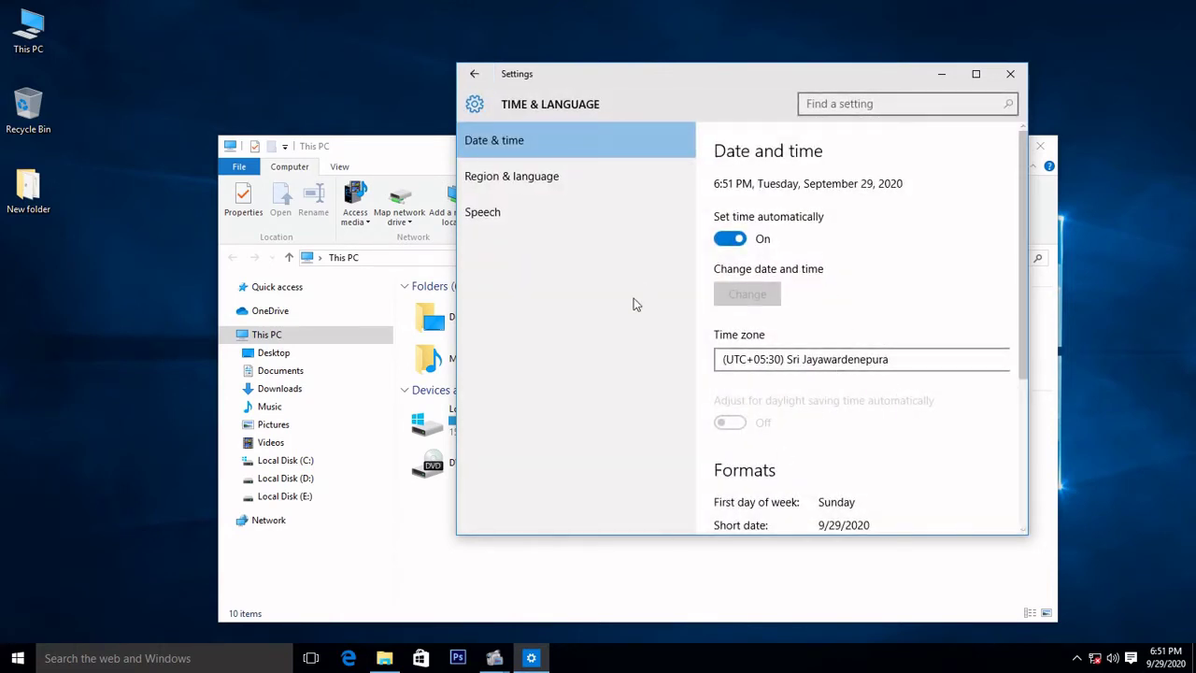
pyautogui.click(538, 187)
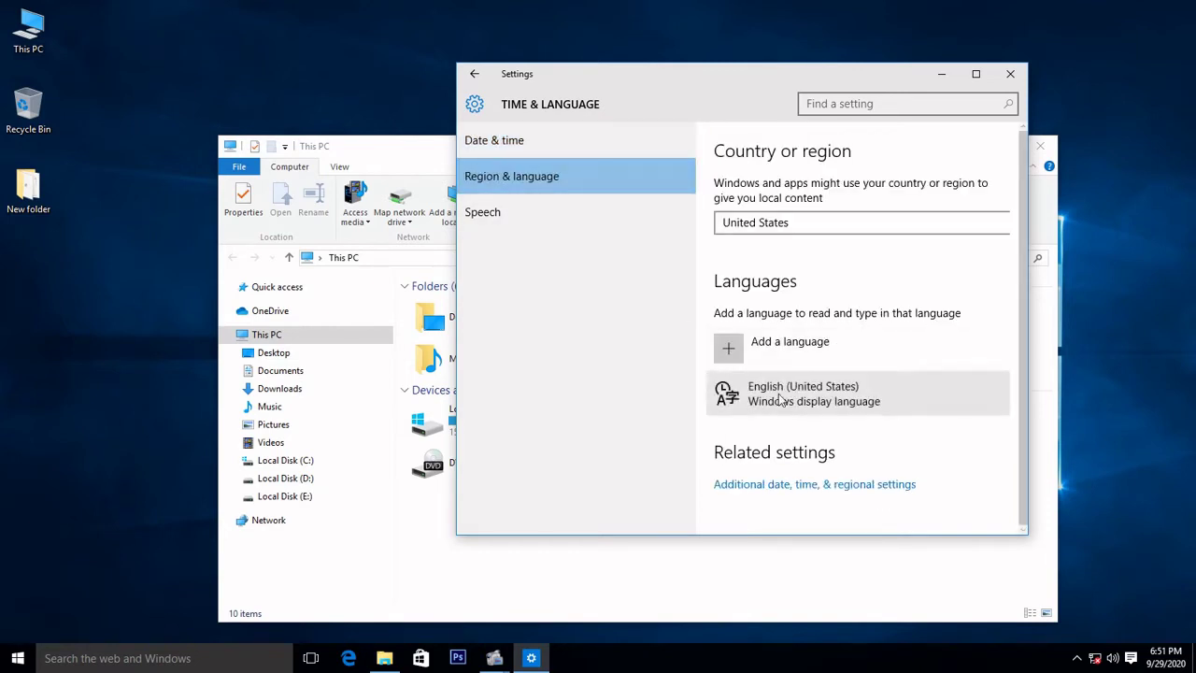
# Add Sinhala to the Windows languages.
pyautogui.click(735, 353)
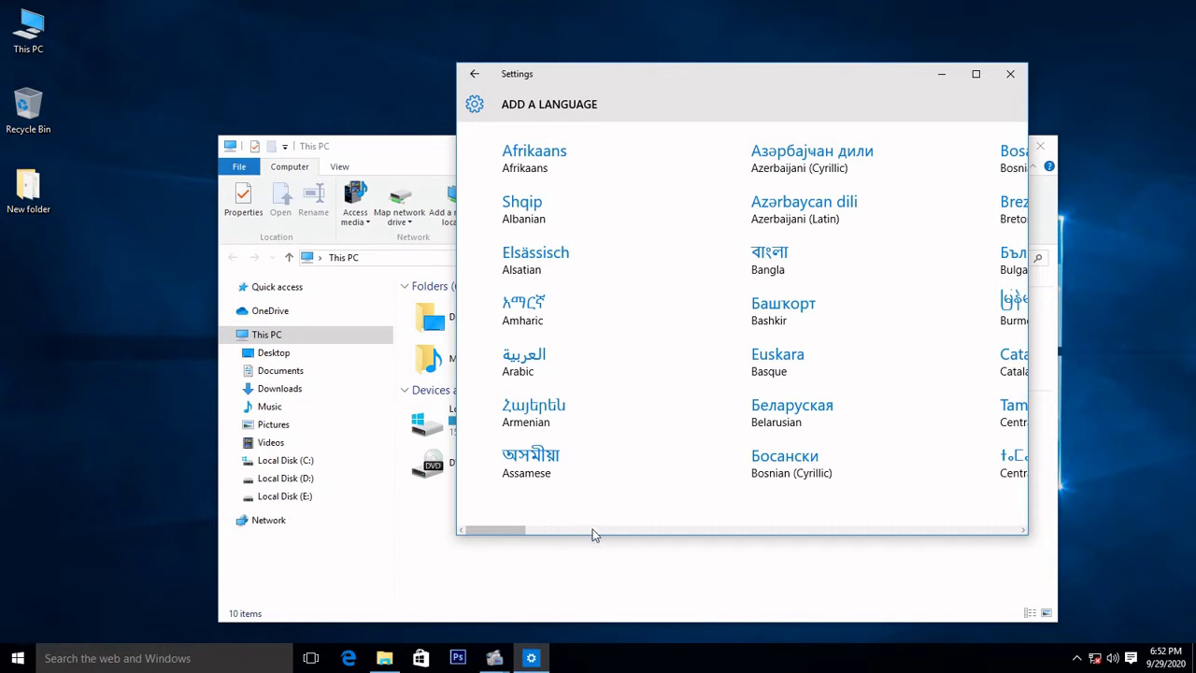
pyautogui.moveTo(505, 531); pyautogui.dragTo(700, 561)
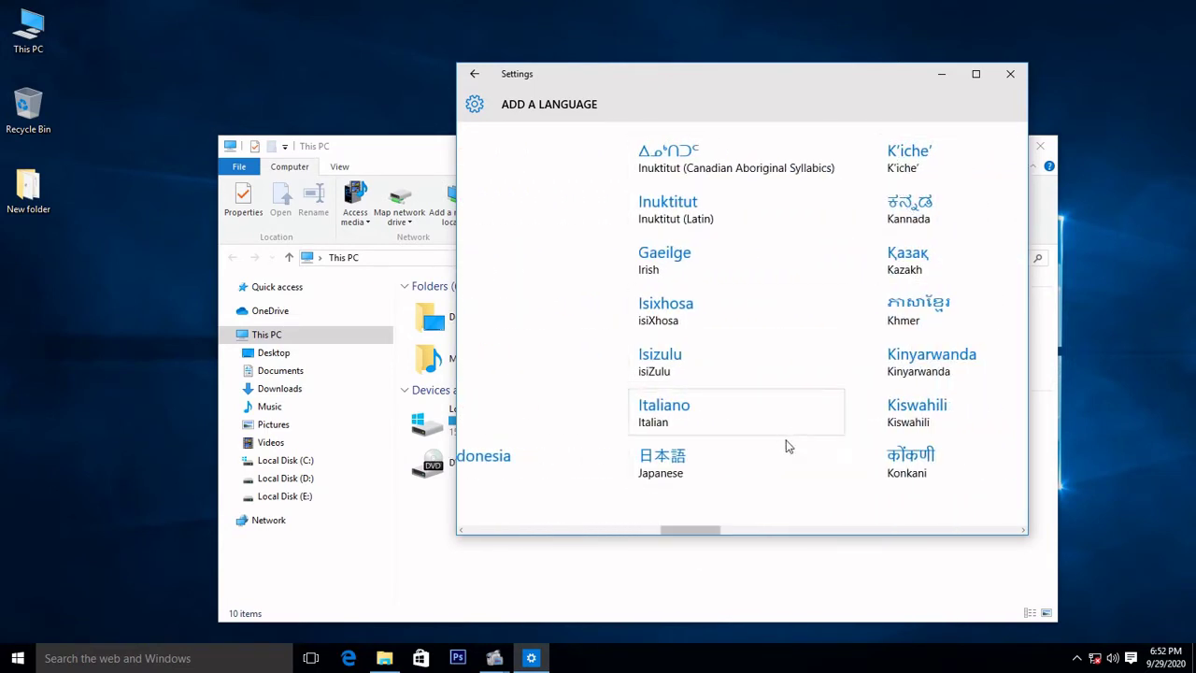
pyautogui.moveTo(716, 534); pyautogui.dragTo(882, 530)
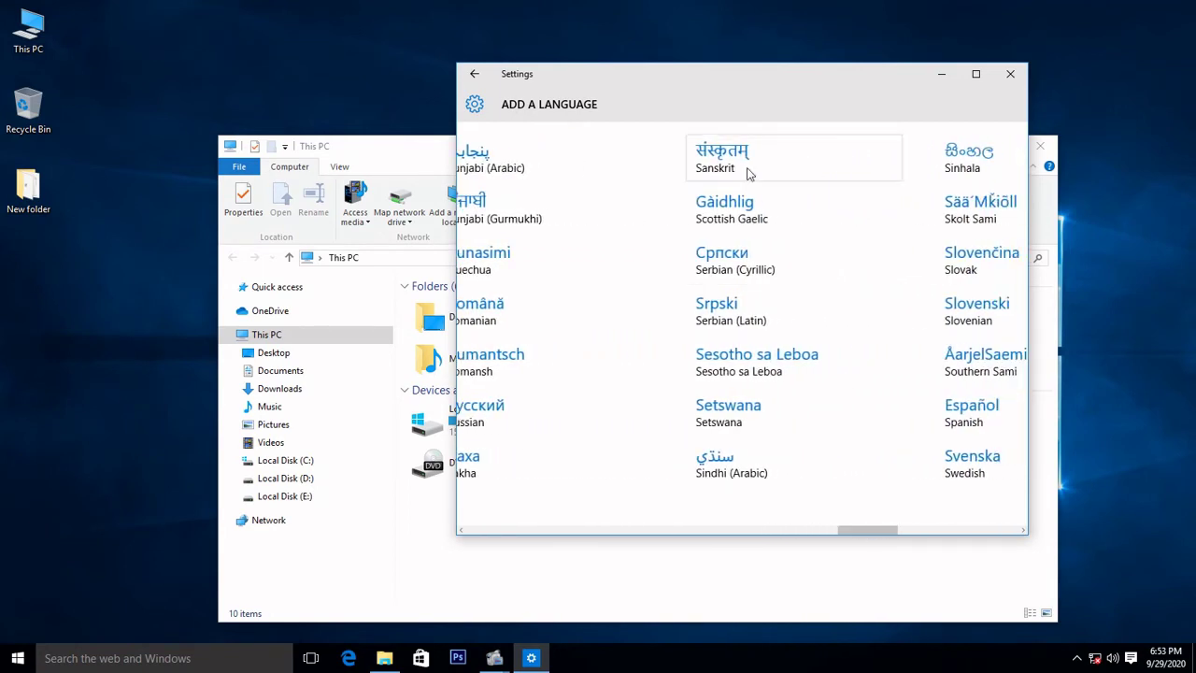
pyautogui.click(972, 164)
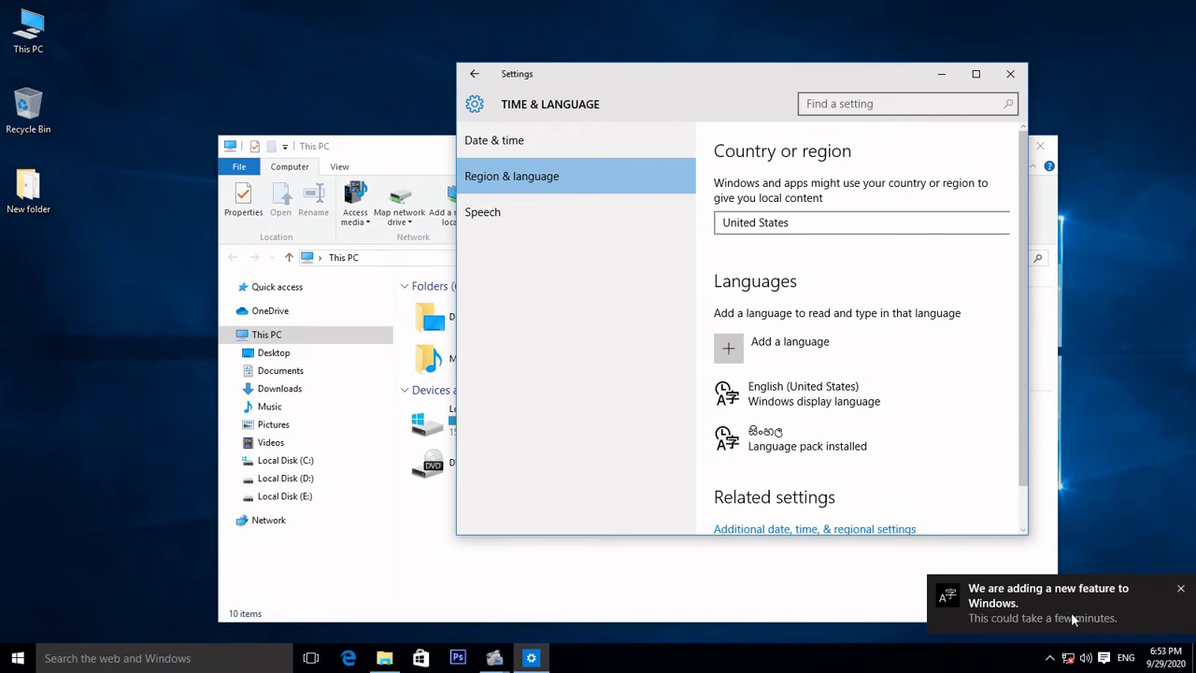
# Dismiss the notification and show the list of available input languages and keyboards.
pyautogui.click(1181, 589)
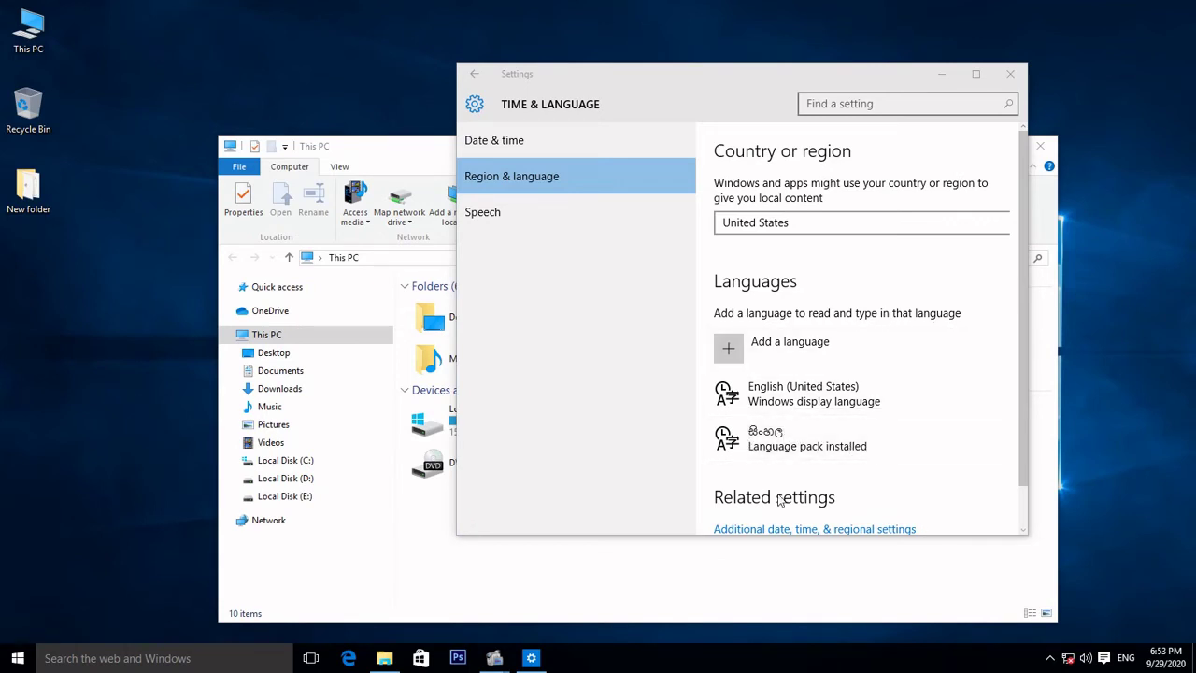
pyautogui.click(1051, 658)
pyautogui.click(1127, 658)
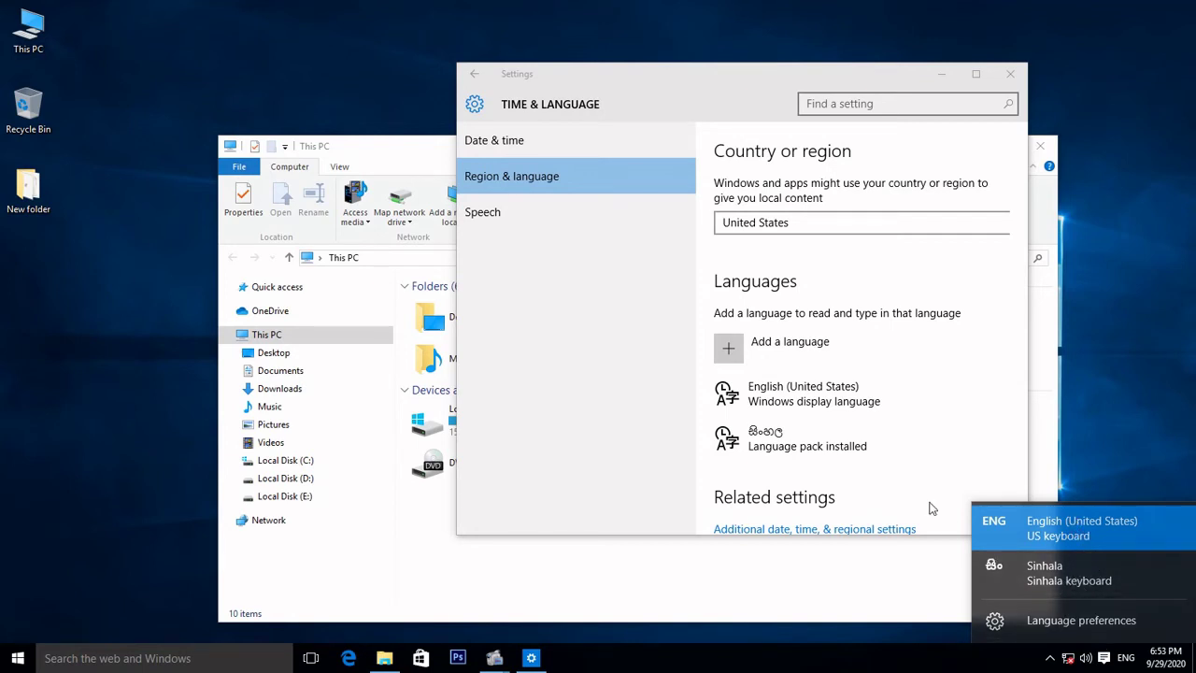
# Add Tamil (Sri Lanka) to the Windows languages and check the list of available keyboards.
pyautogui.click(729, 348)
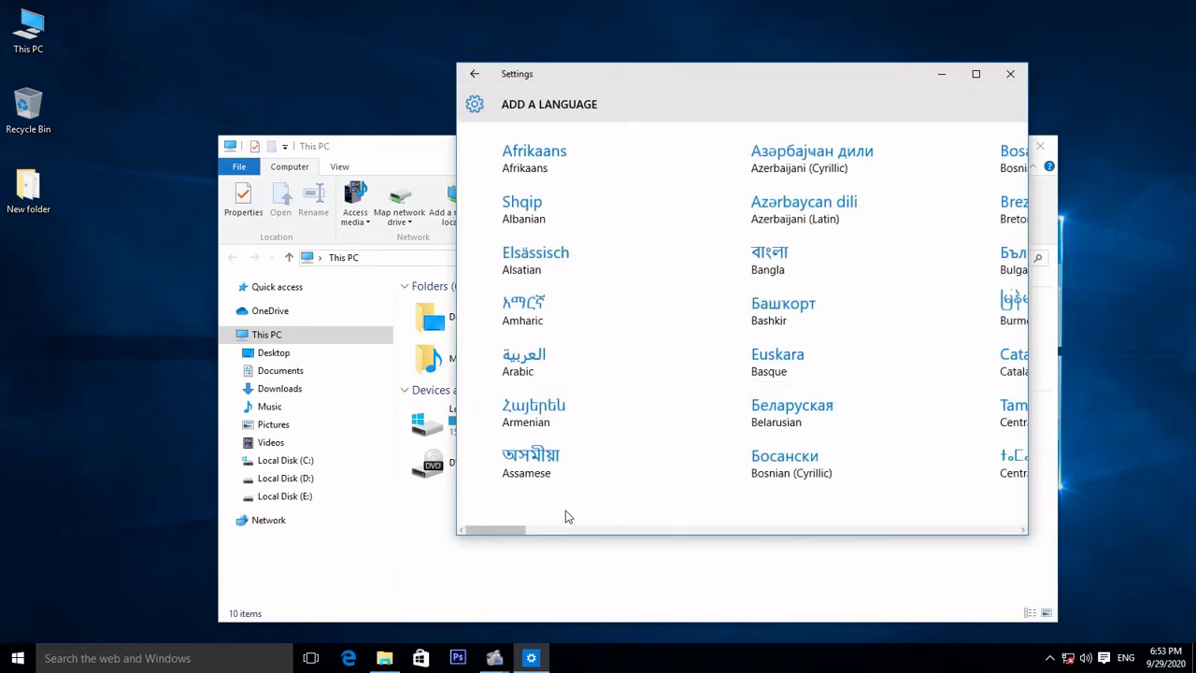
pyautogui.moveTo(500, 533); pyautogui.dragTo(906, 545)
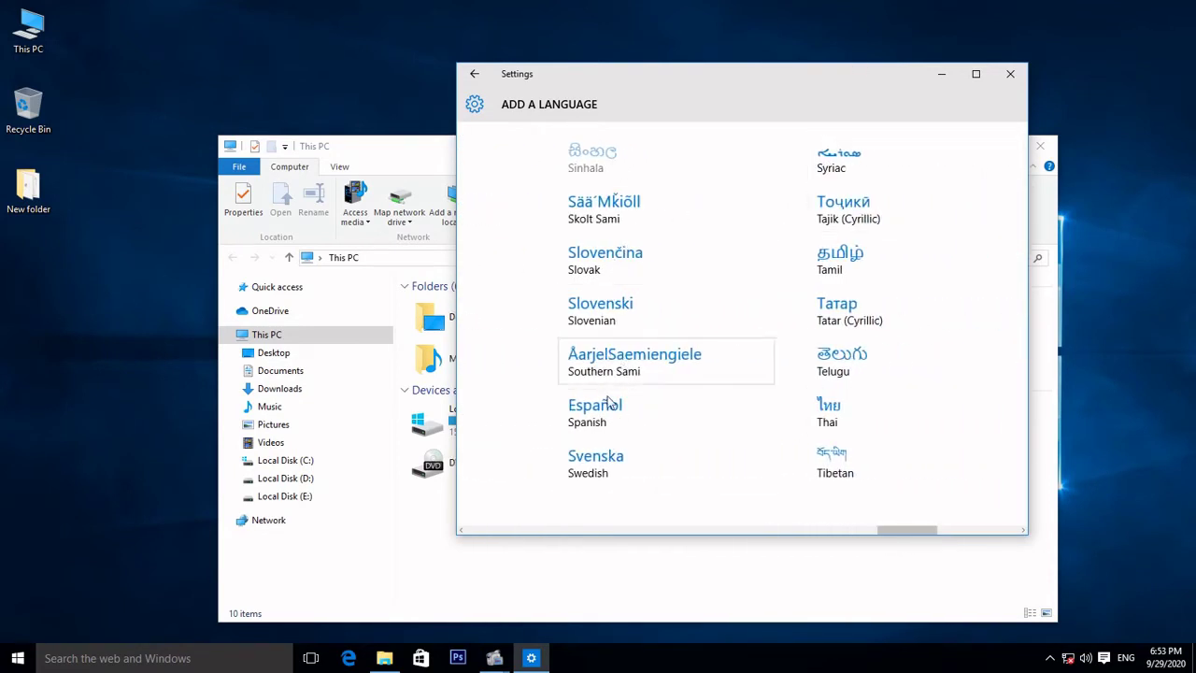
pyautogui.click(844, 270)
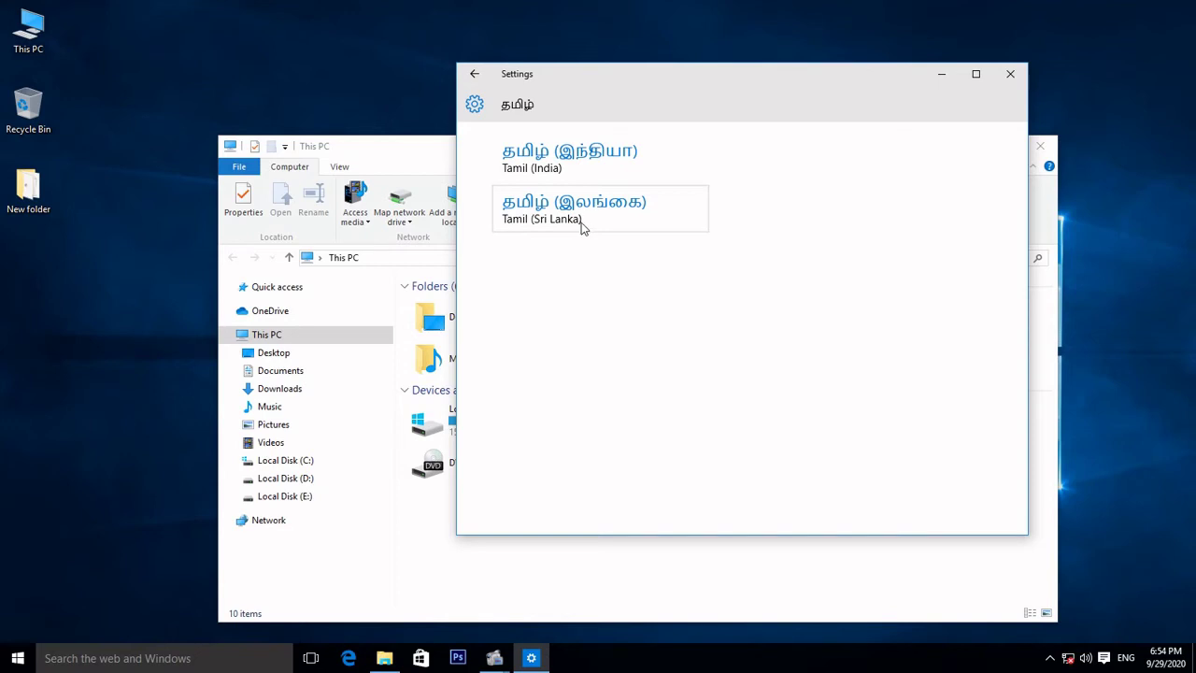
pyautogui.click(603, 221)
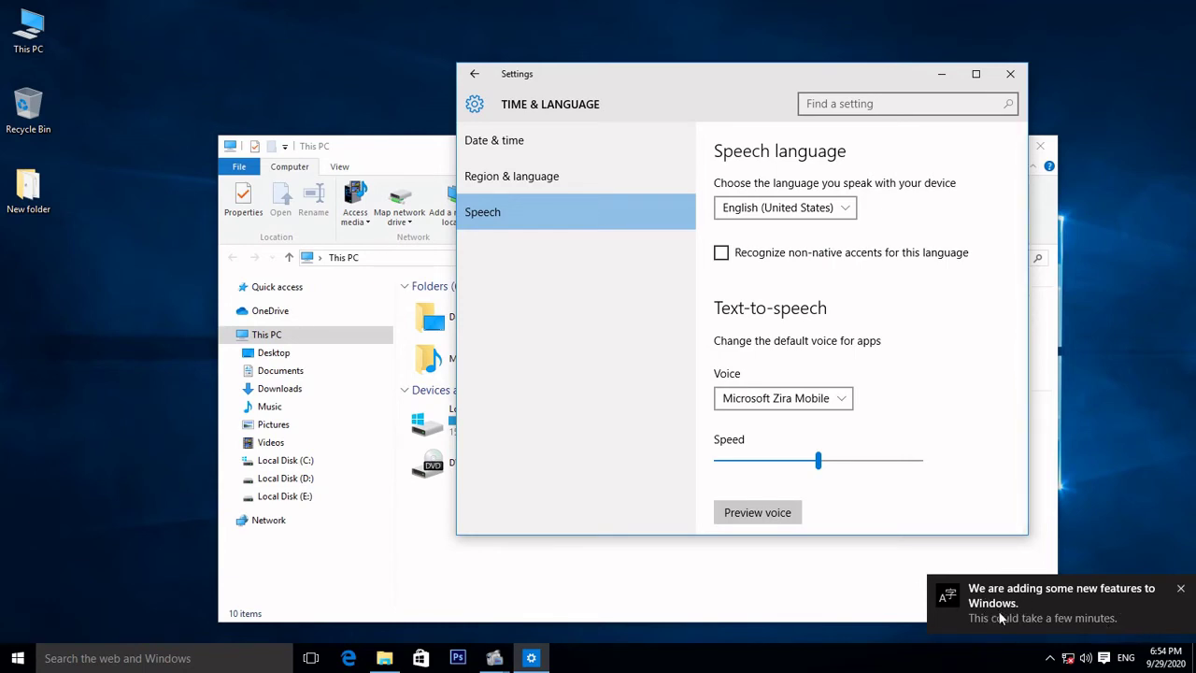
pyautogui.click(1126, 658)
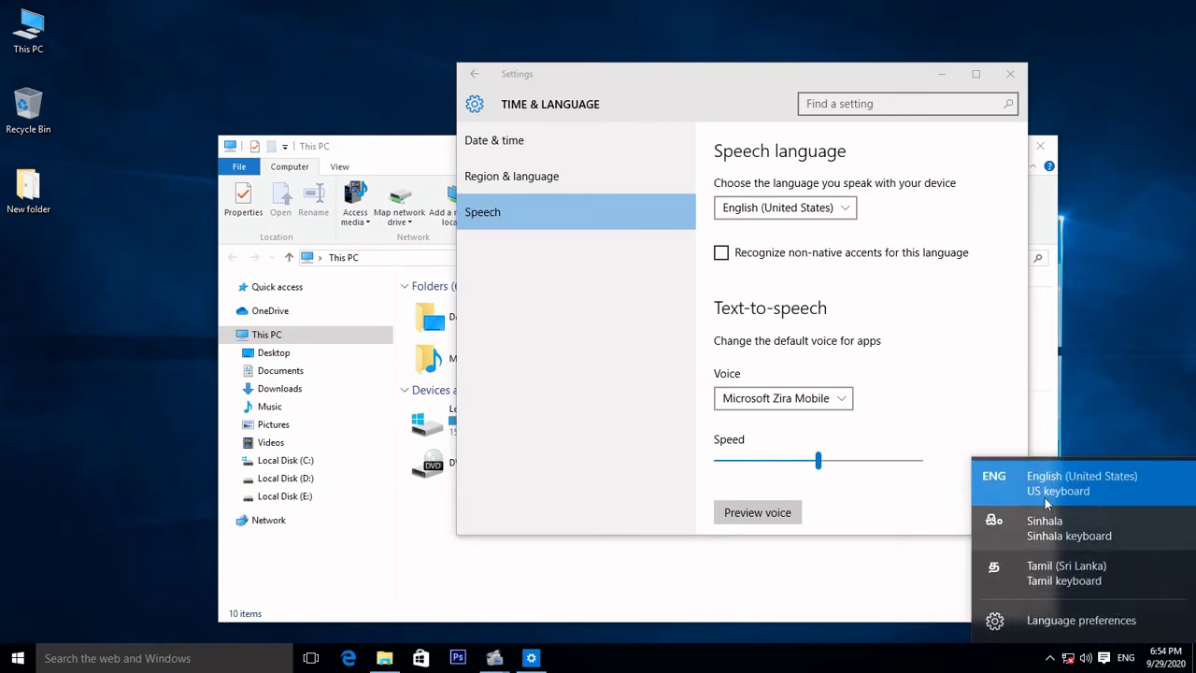
pyautogui.click(1121, 390)
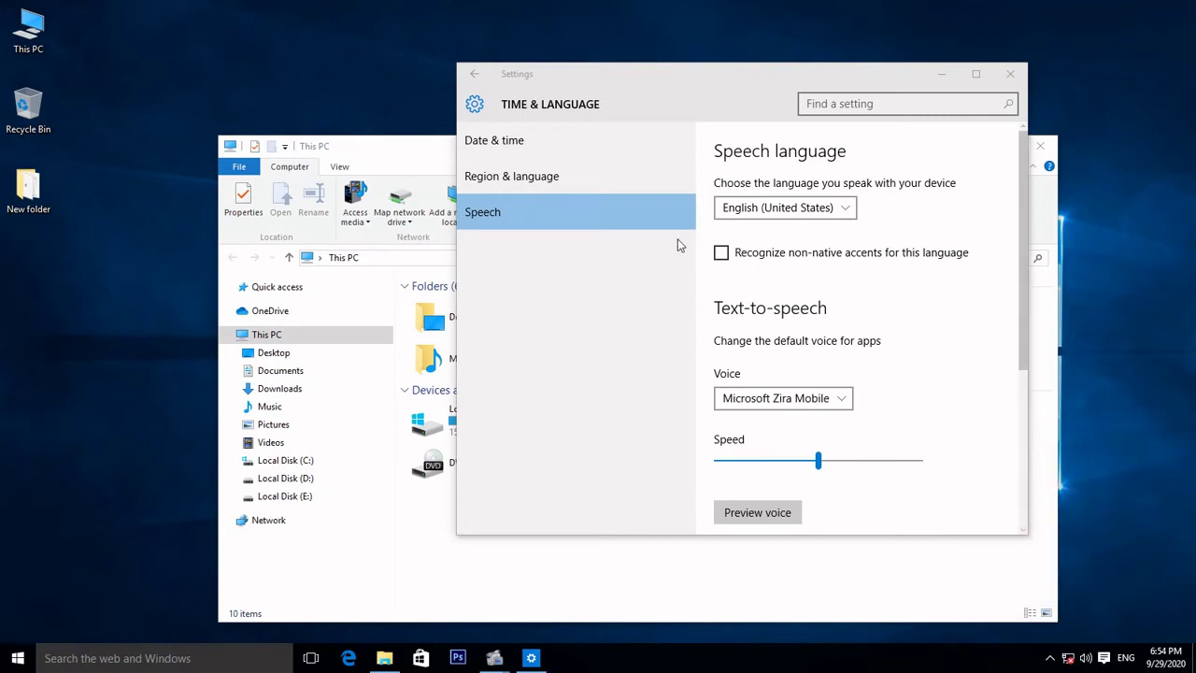
# Remove Sinhala and Tamil (Sri Lanka) from the languages on the Region & language page.
pyautogui.click(520, 176)
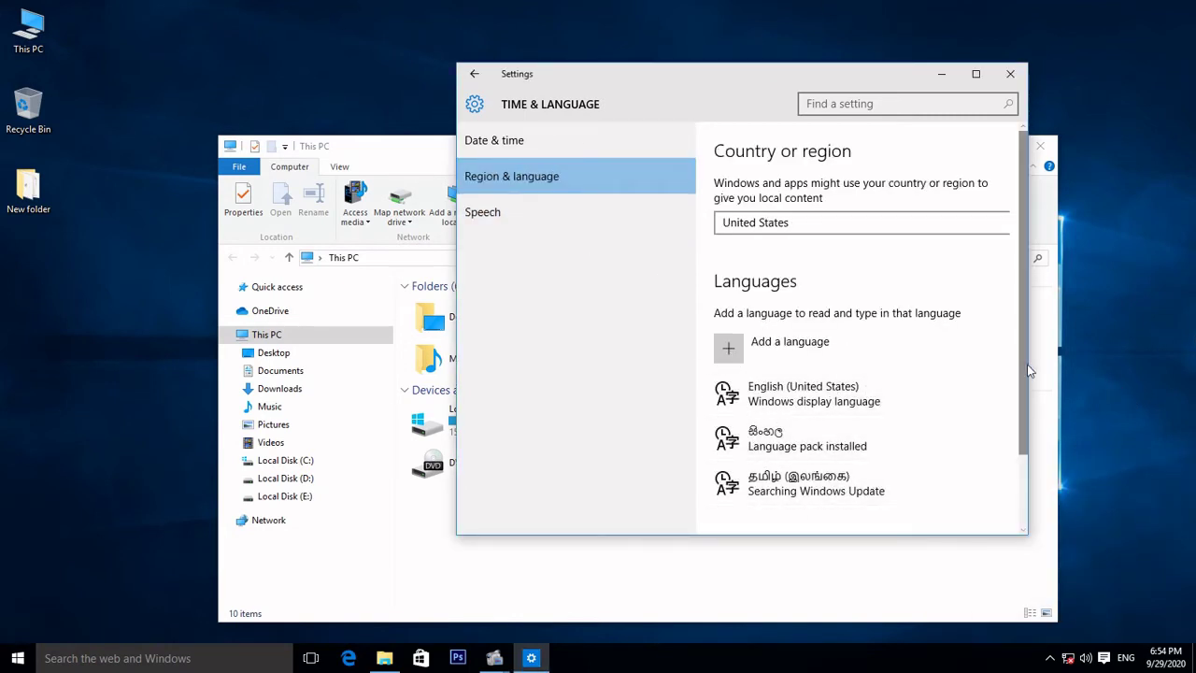
pyautogui.moveTo(1026, 365); pyautogui.dragTo(1033, 449)
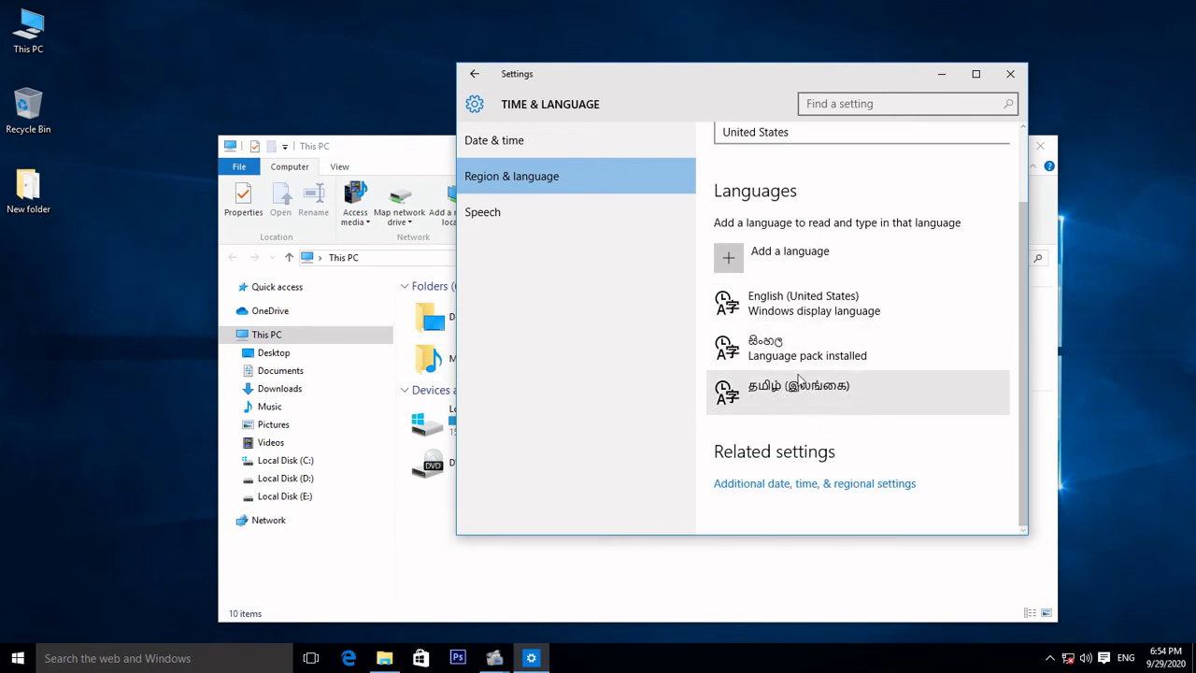
pyautogui.click(855, 345)
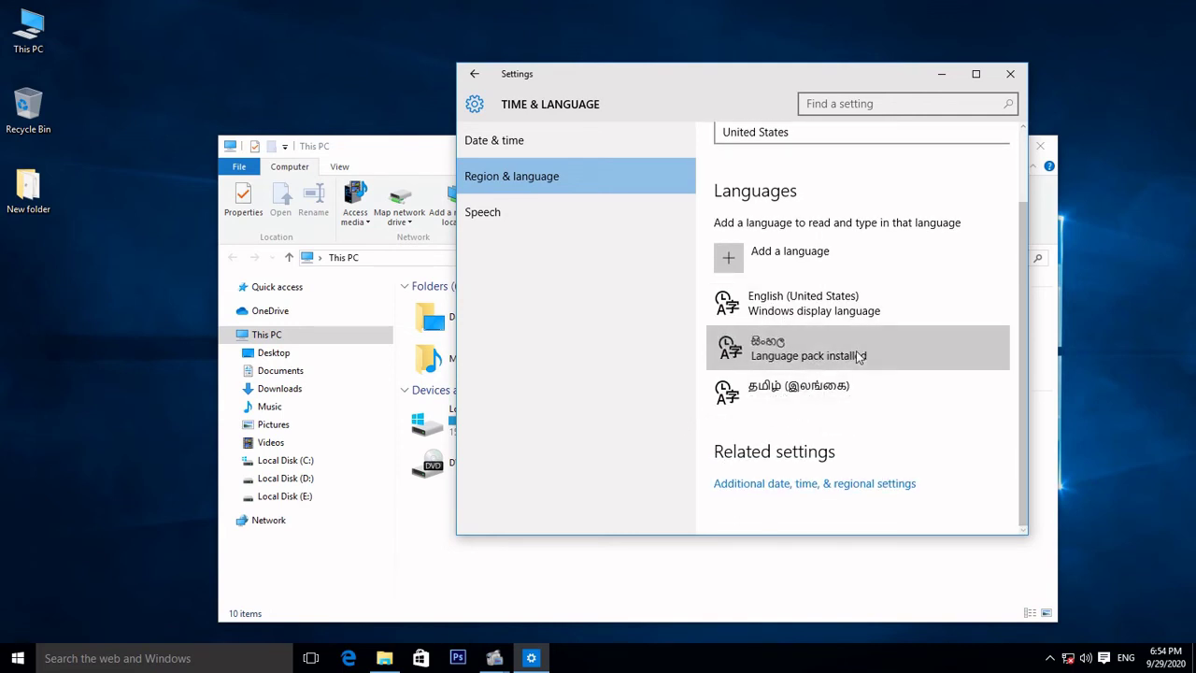
pyautogui.click(969, 351)
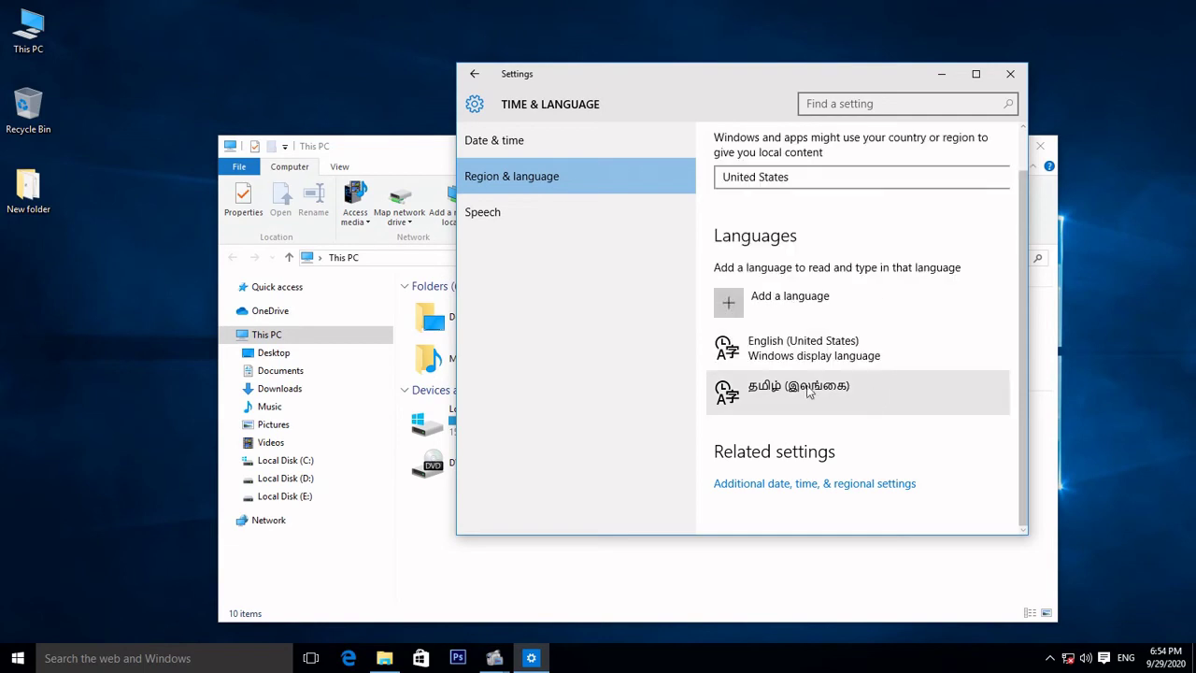
pyautogui.click(986, 393)
pyautogui.click(976, 404)
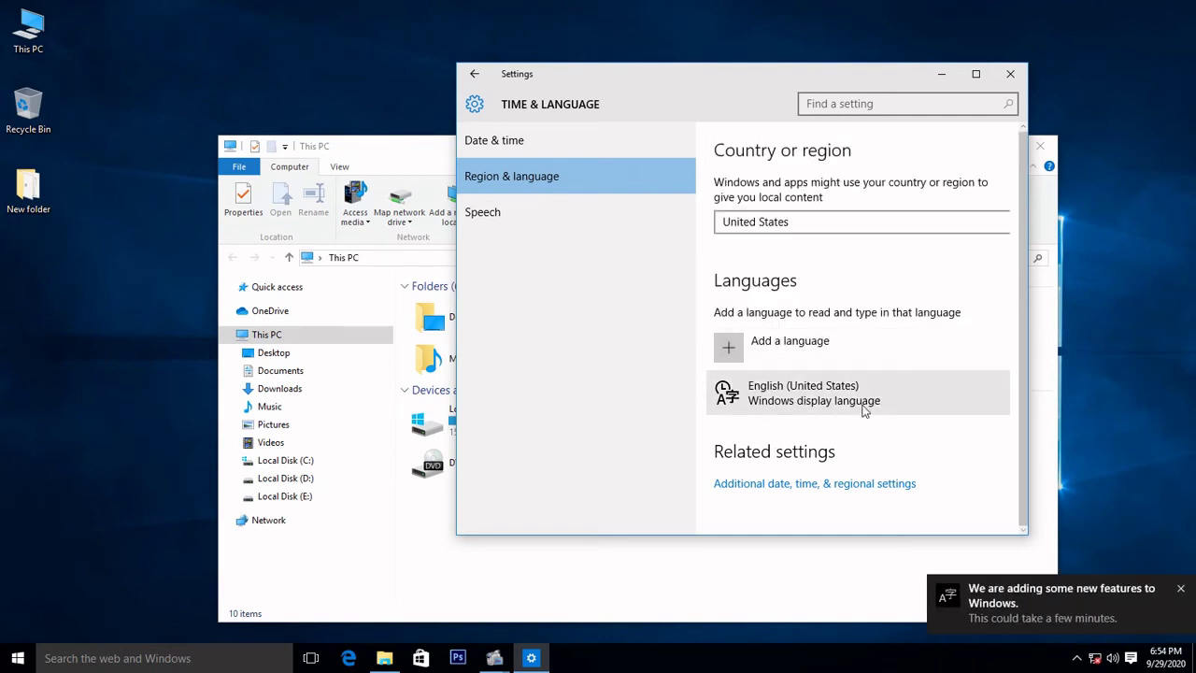
# Close the Settings and This PC windows, check the hidden notification icons, and refresh the desktop.
pyautogui.click(1010, 73)
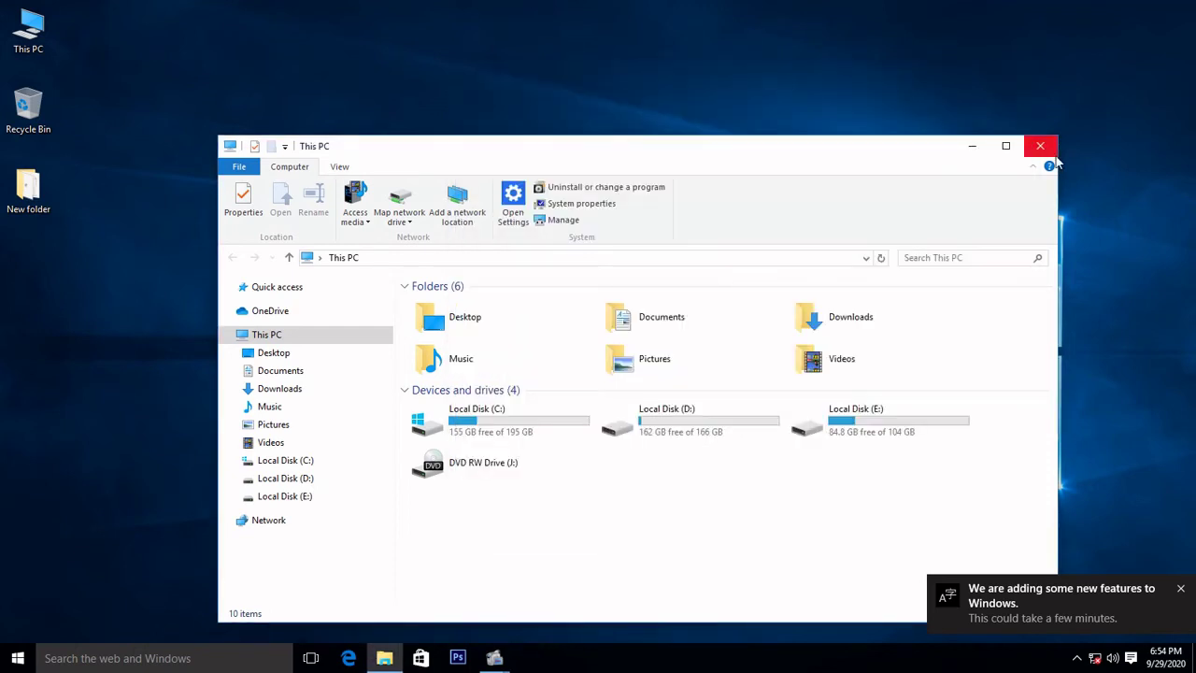
pyautogui.click(1041, 146)
pyautogui.click(1076, 658)
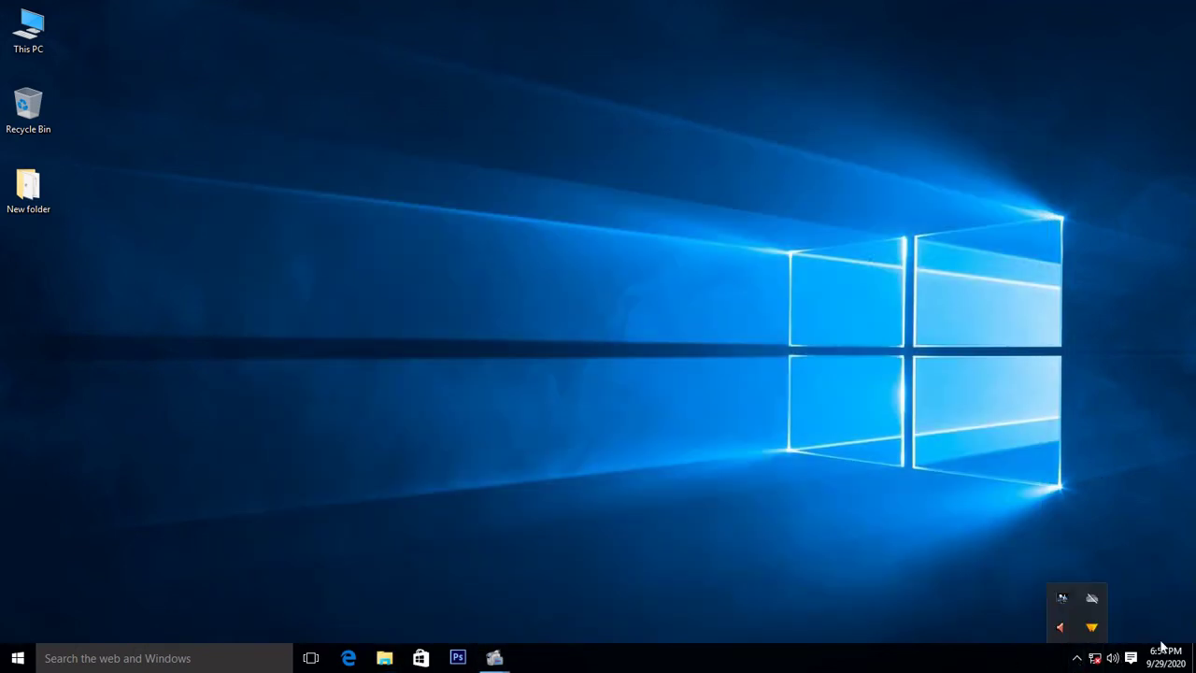
pyautogui.click(775, 342)
pyautogui.rightClick(531, 191)
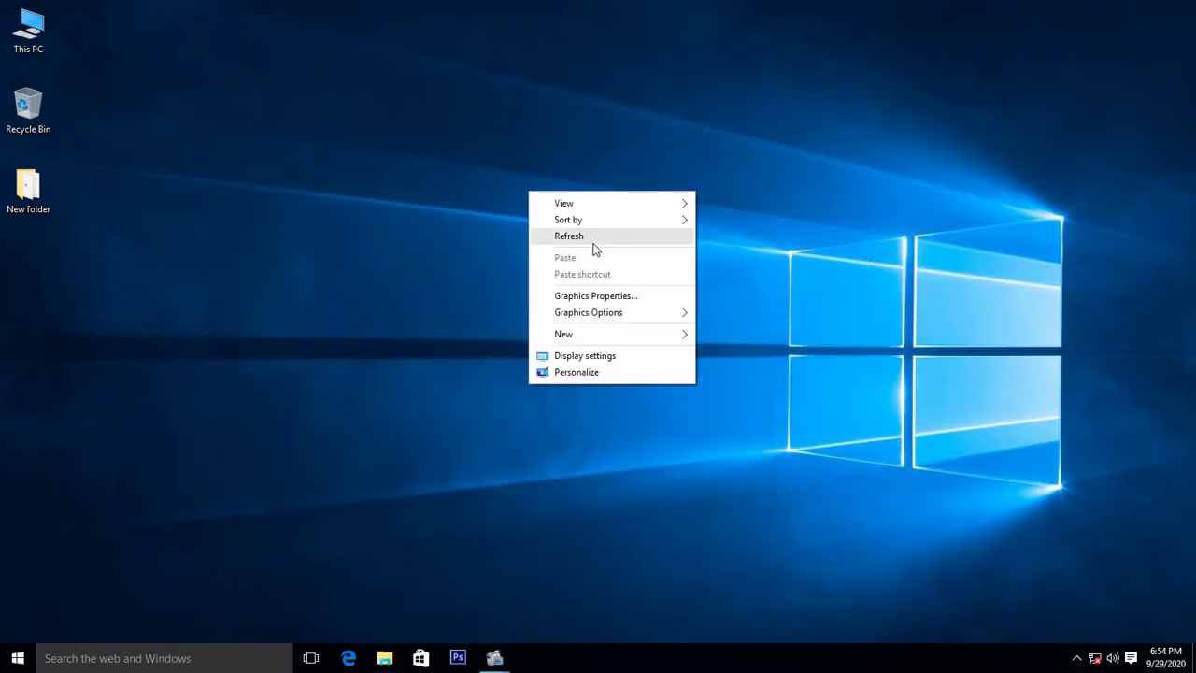
pyautogui.click(612, 238)
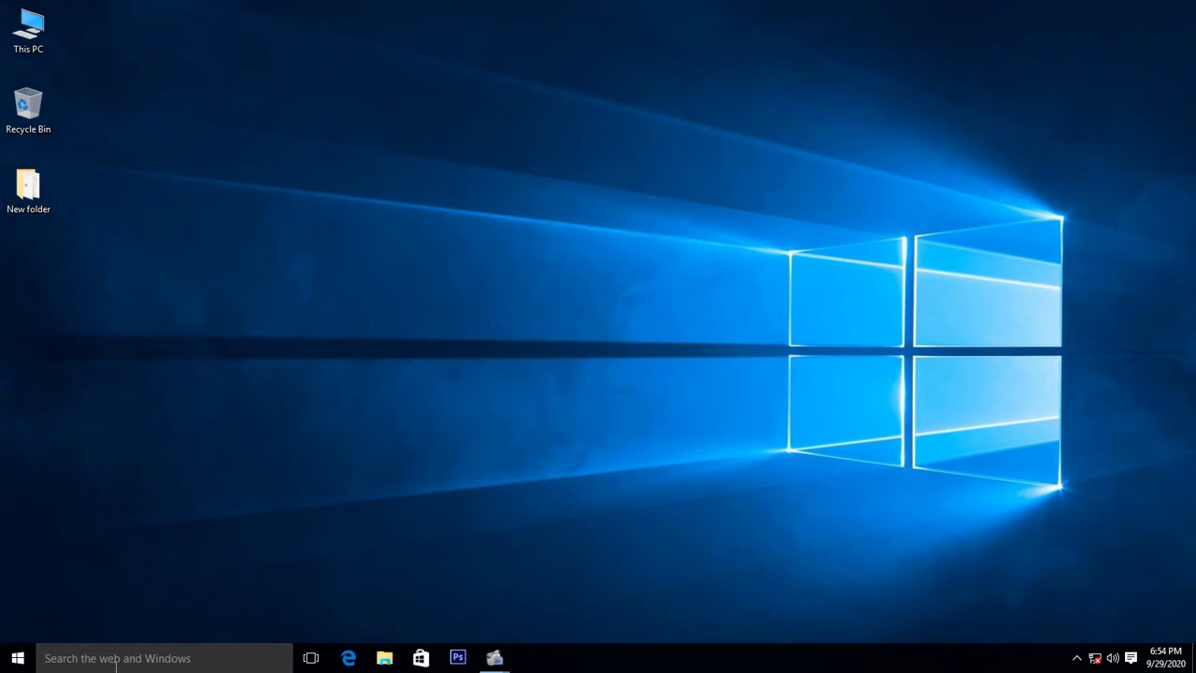
# Search Windows for "con" and open Control Panel.
pyautogui.click(17, 660)
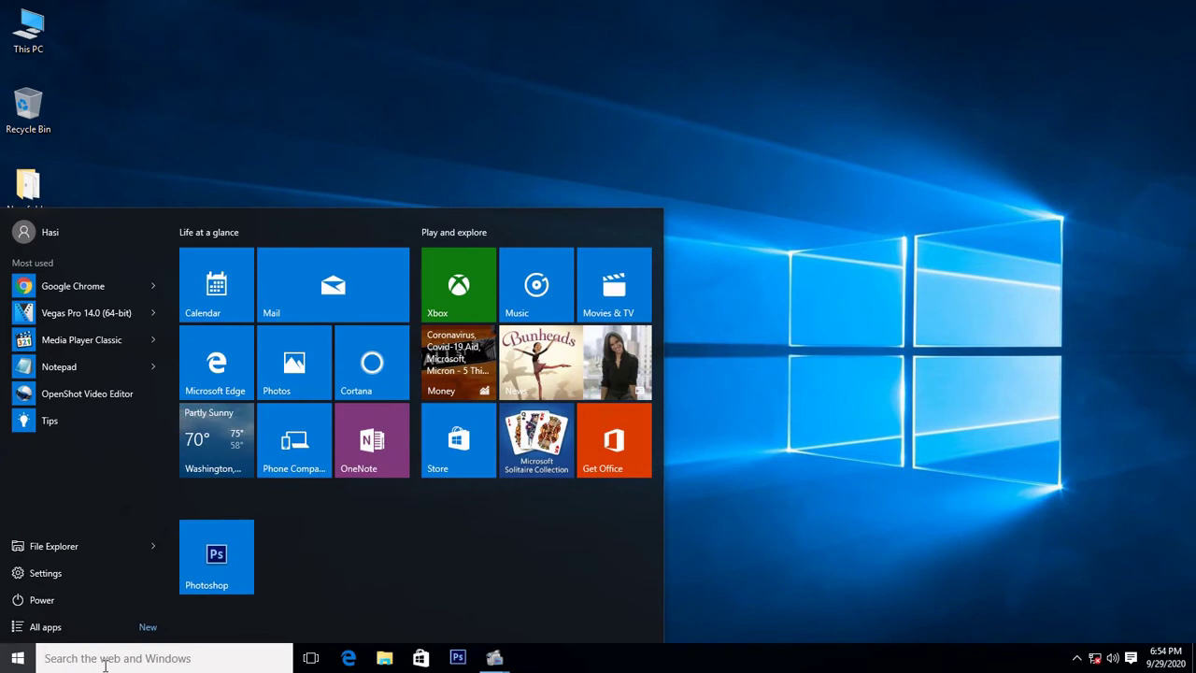
pyautogui.click(105, 660)
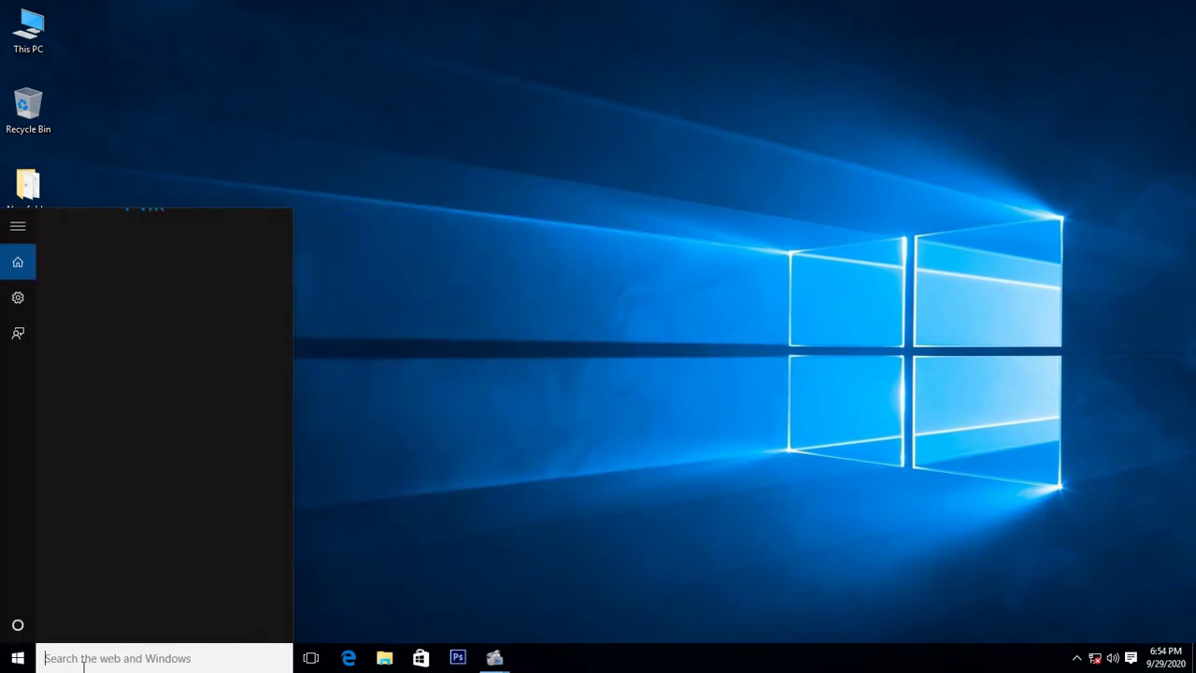
pyautogui.write('con')
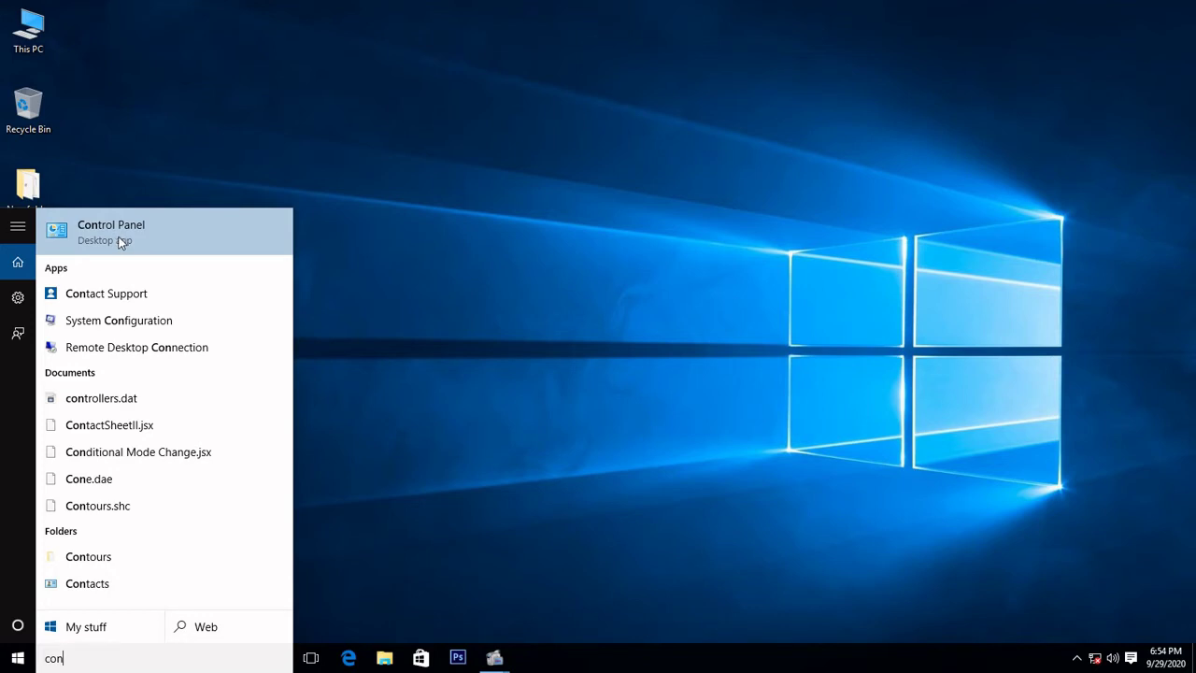
pyautogui.click(118, 242)
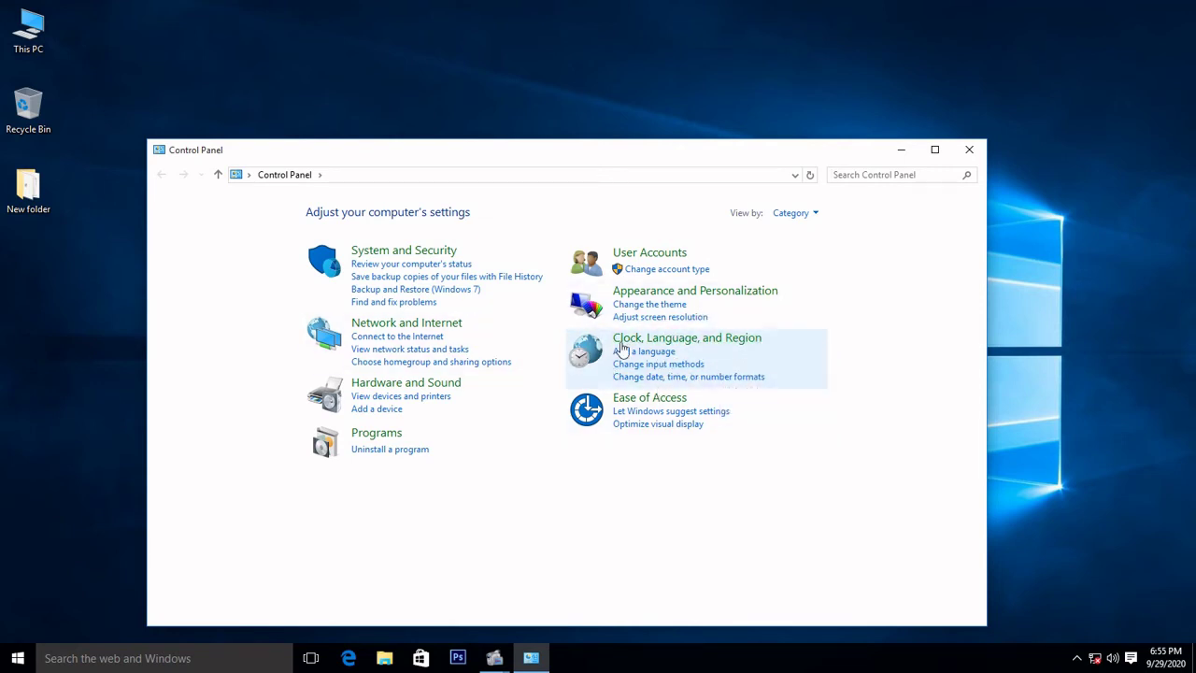
# Add Sinhala to the Windows languages through the Control Panel language preferences.
pyautogui.click(652, 352)
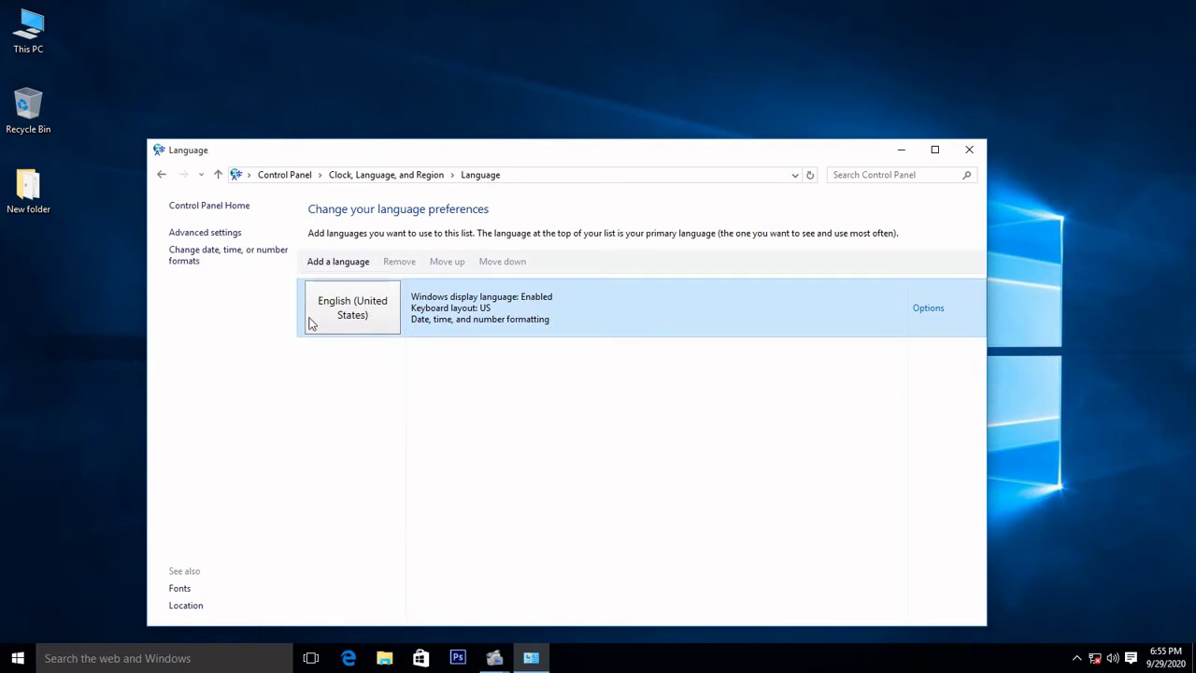
pyautogui.click(334, 264)
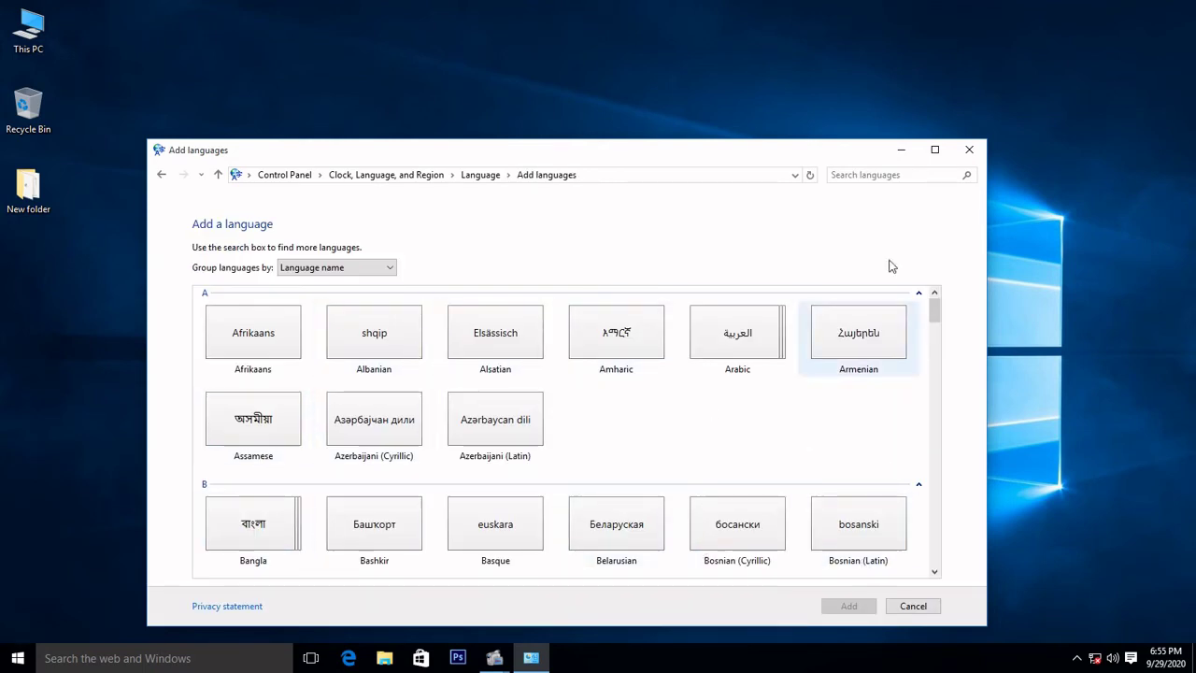
pyautogui.scroll(-3, 937, 329)
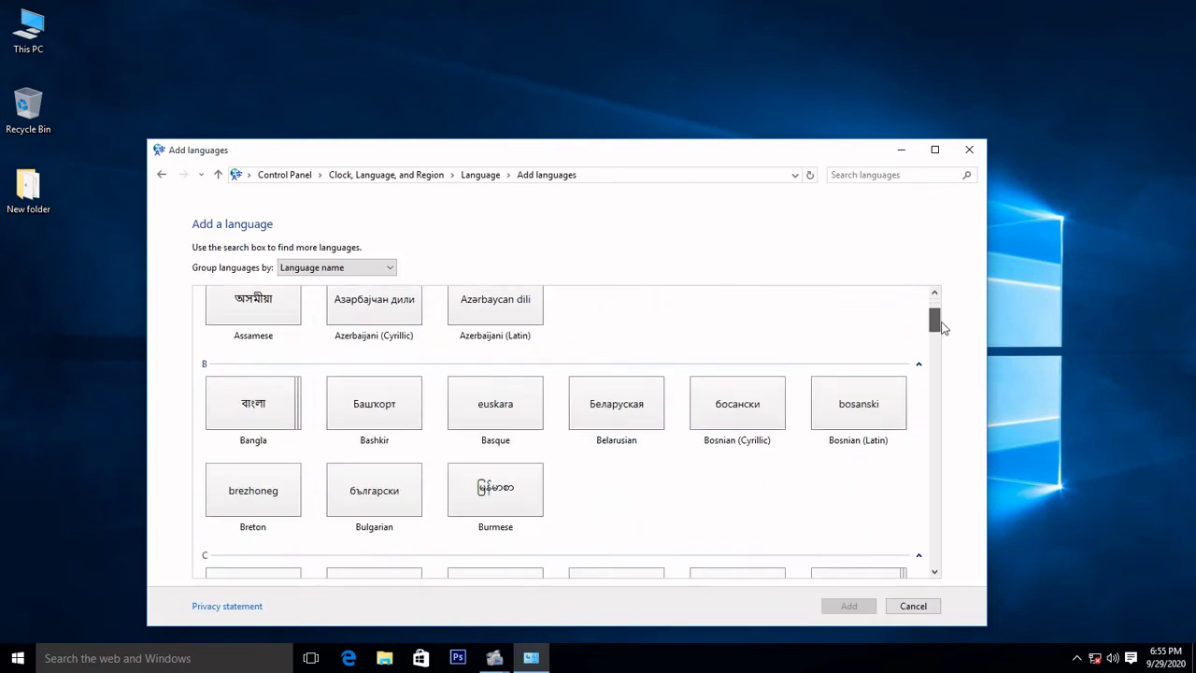
pyautogui.moveTo(948, 341); pyautogui.dragTo(951, 512)
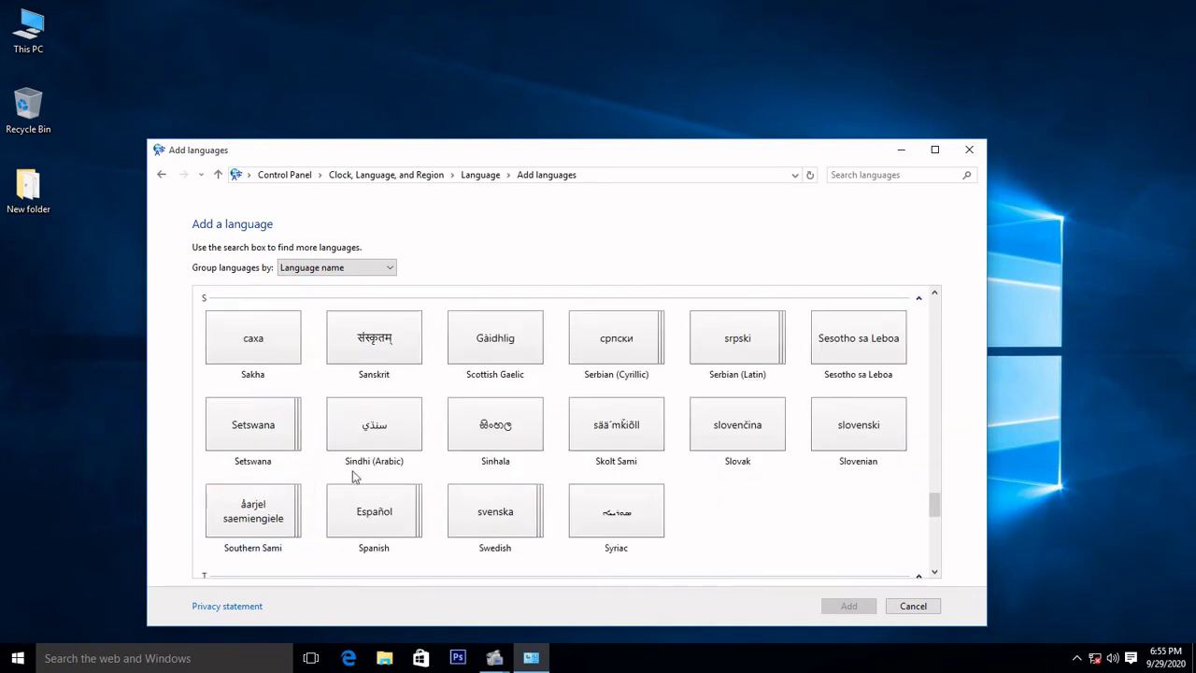
pyautogui.click(502, 436)
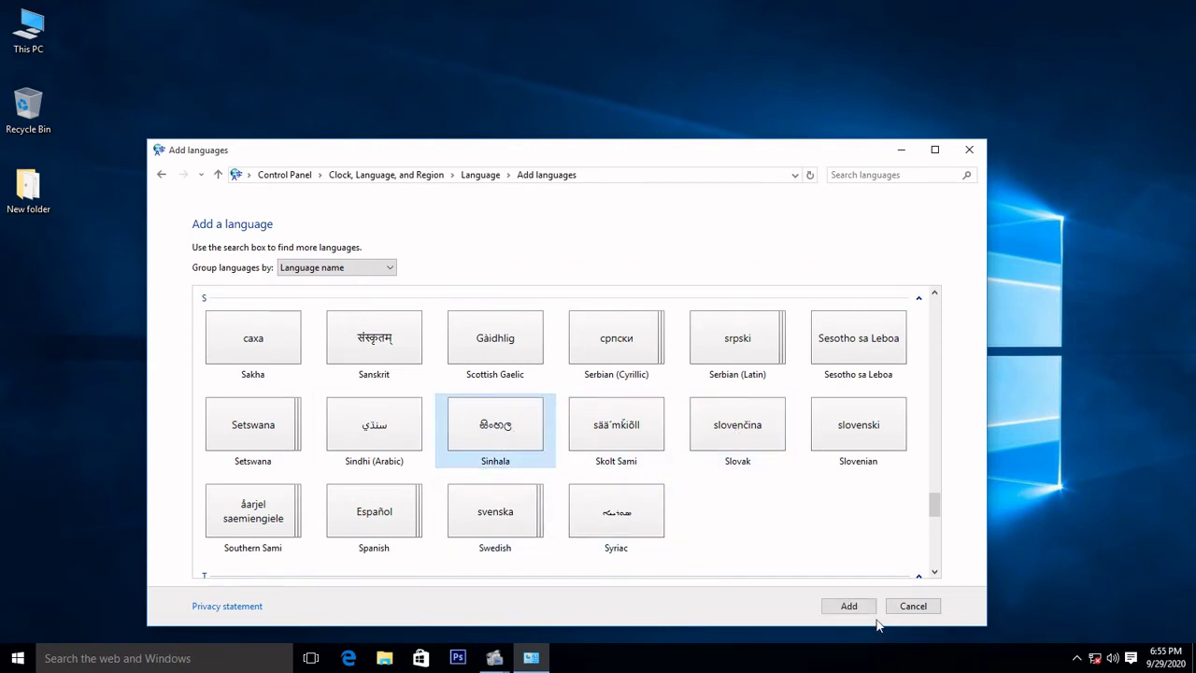
pyautogui.click(853, 608)
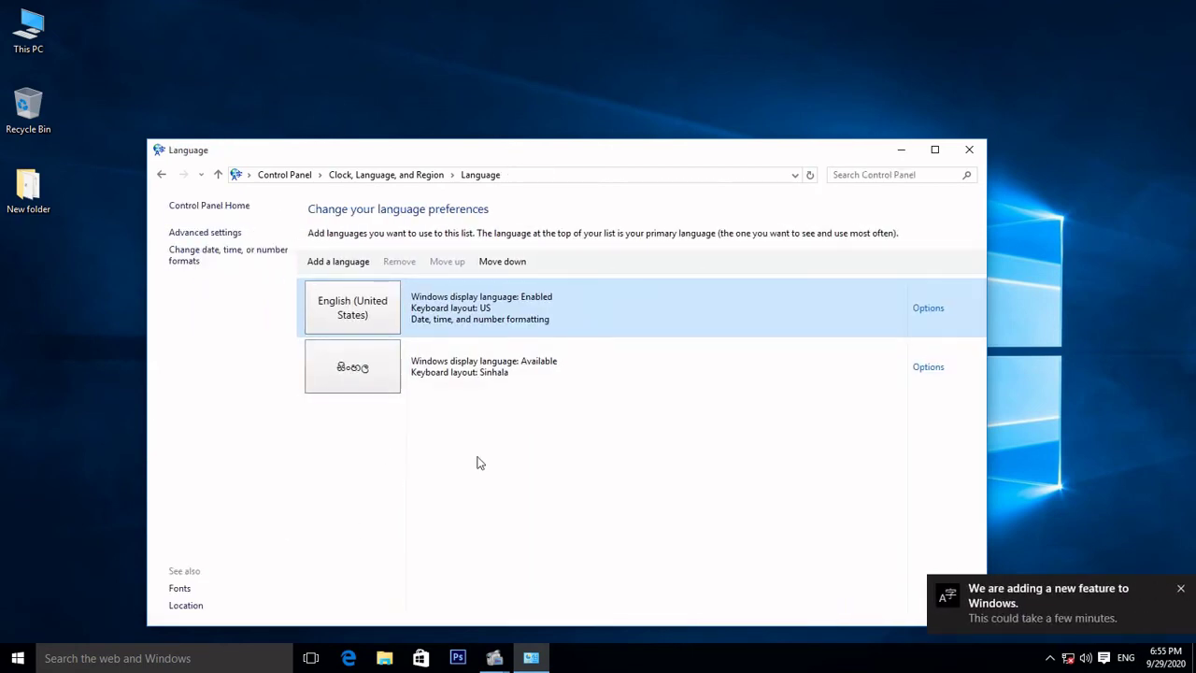
# Add Tamil with the Sri Lanka regional variant to the language preferences.
pyautogui.click(341, 261)
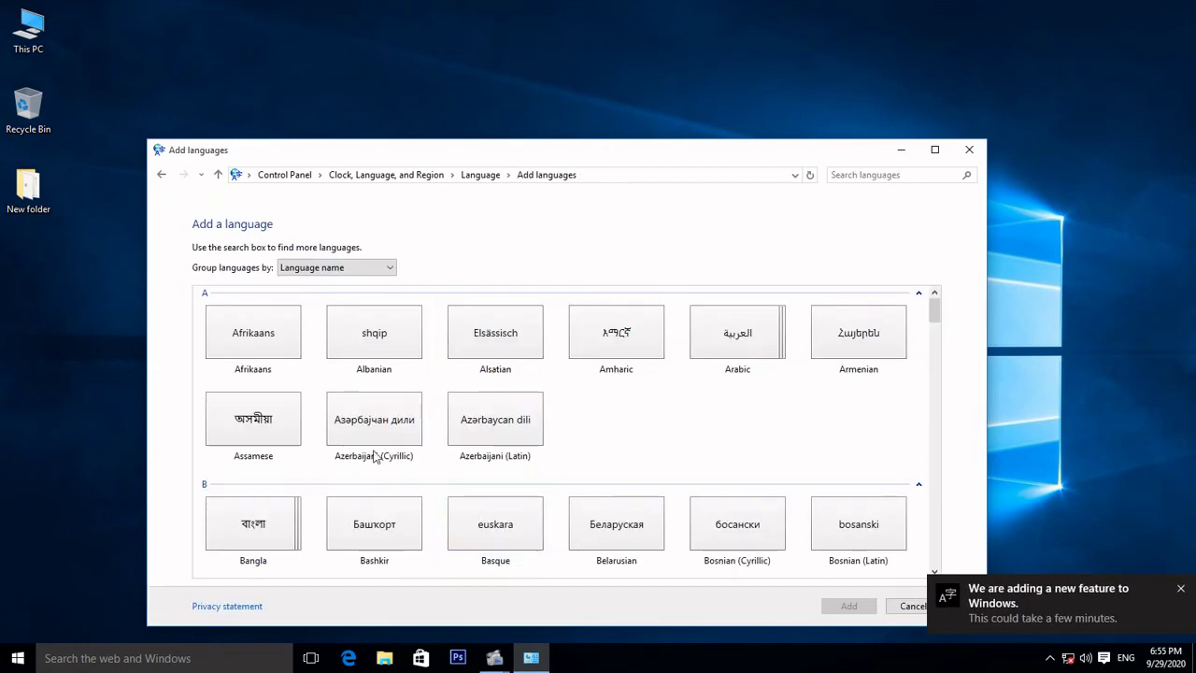
pyautogui.scroll(-20, 609, 462)
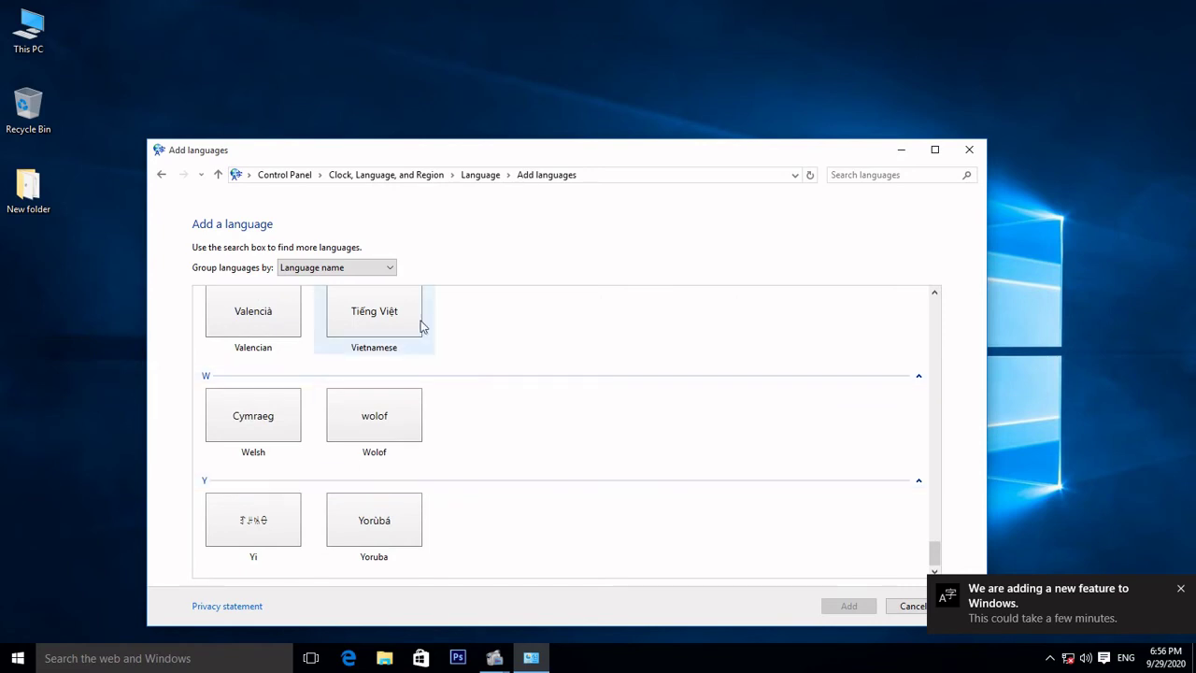
pyautogui.scroll(5, 382, 376)
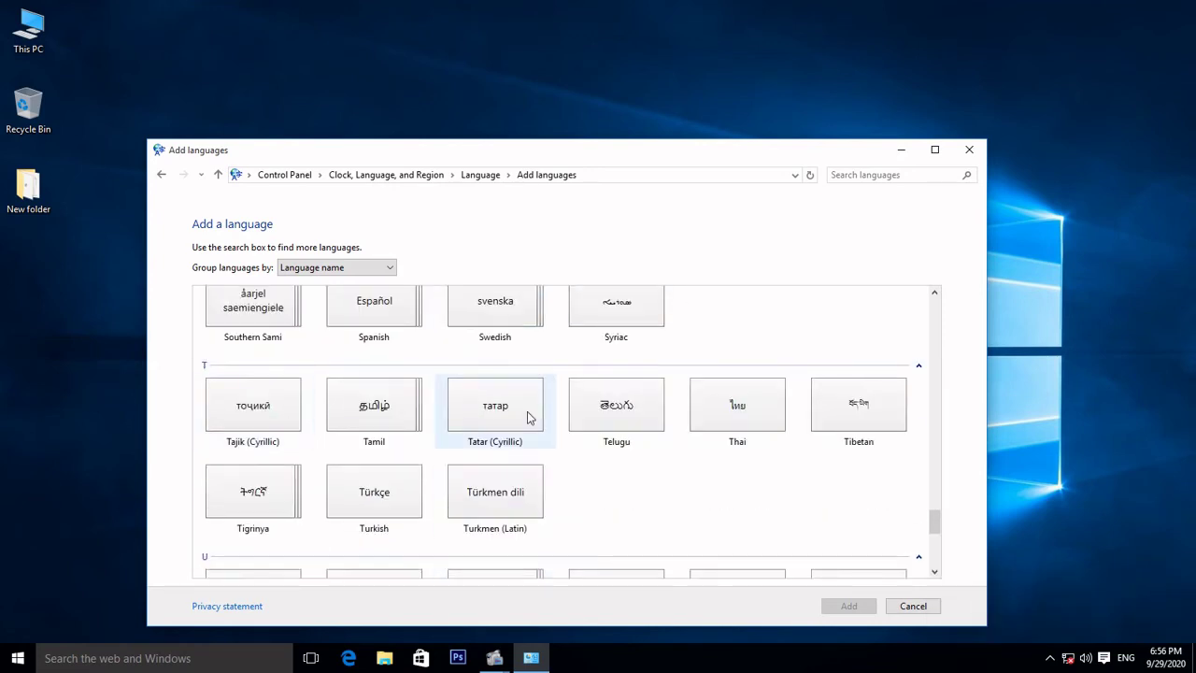
pyautogui.doubleClick(383, 422)
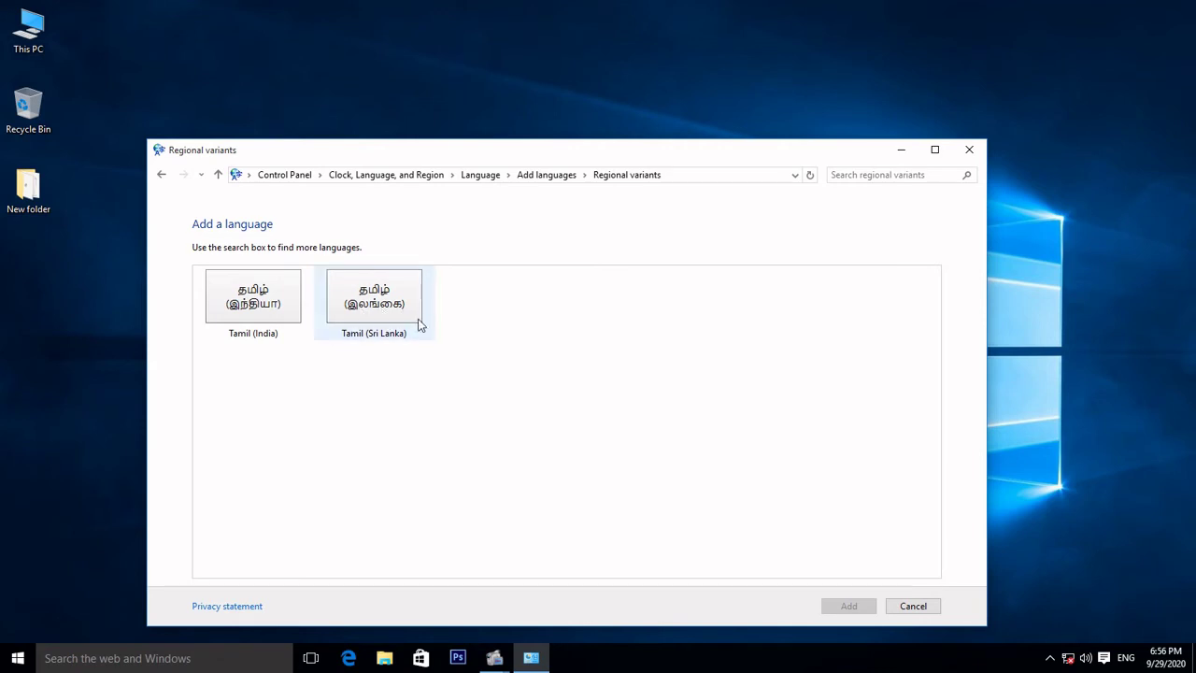
pyautogui.doubleClick(369, 321)
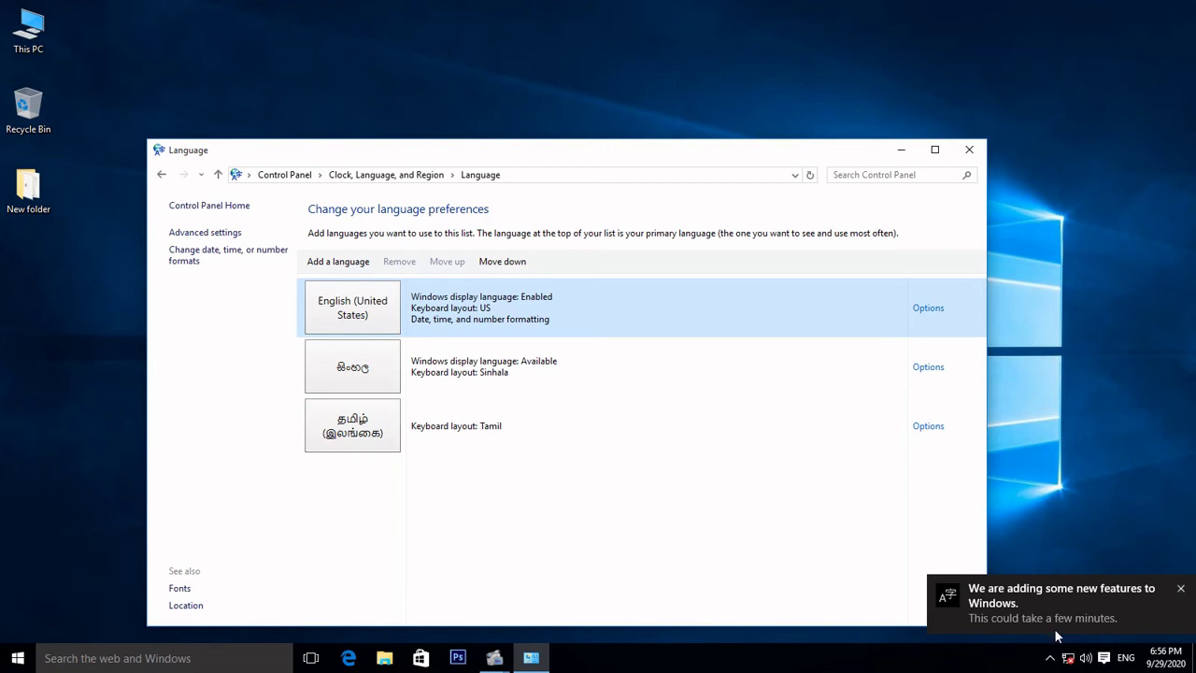
# Open the new-features notification, and close the resulting Settings window and the Language window.
pyautogui.click(1039, 612)
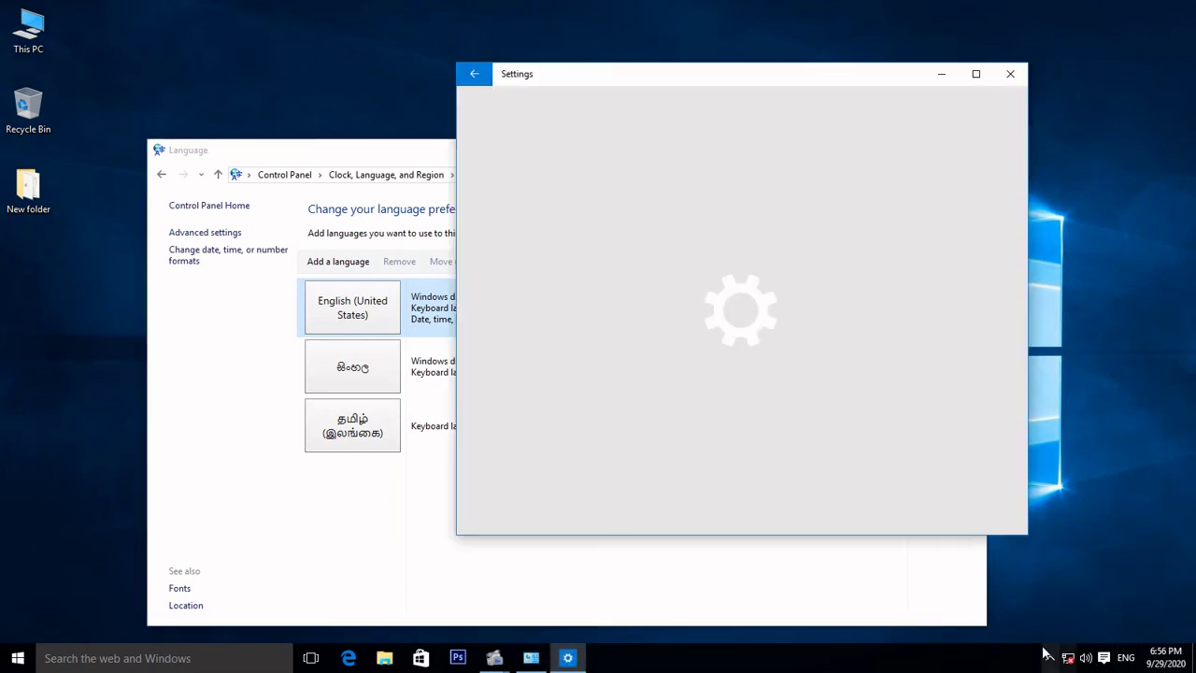
pyautogui.click(1011, 73)
pyautogui.click(969, 150)
# Refresh the desktop five times.
pyautogui.rightClick(735, 107)
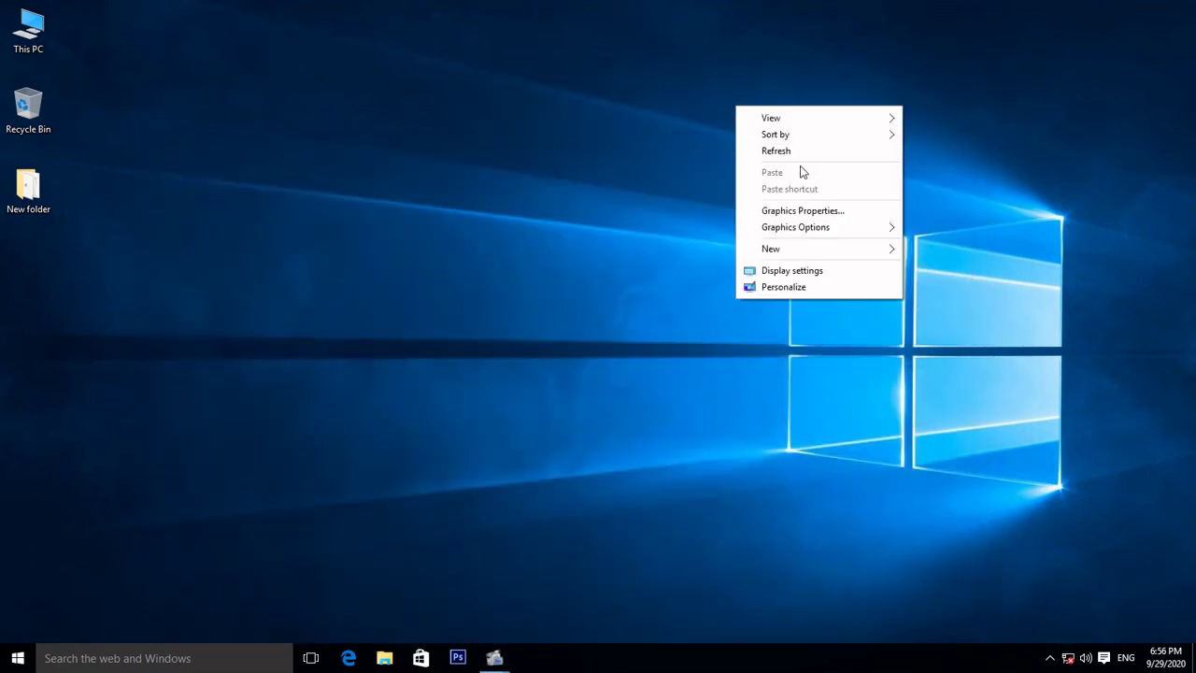
pyautogui.click(777, 152)
pyautogui.rightClick(604, 124)
pyautogui.click(650, 173)
pyautogui.rightClick(475, 159)
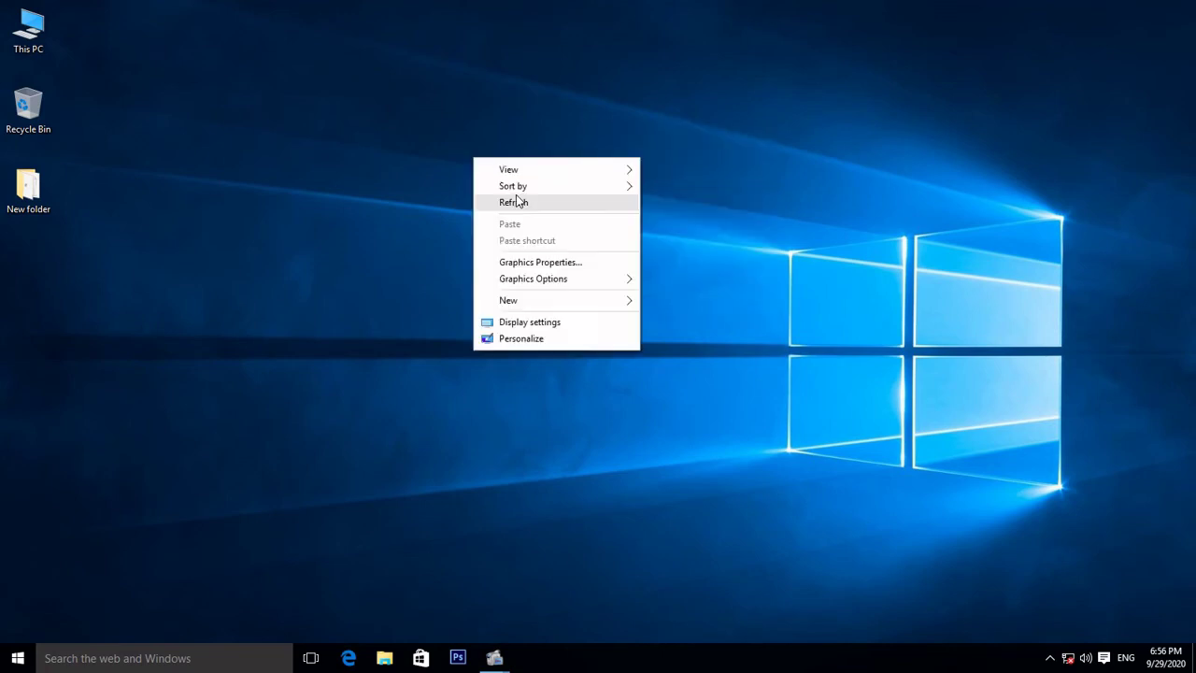
pyautogui.click(514, 204)
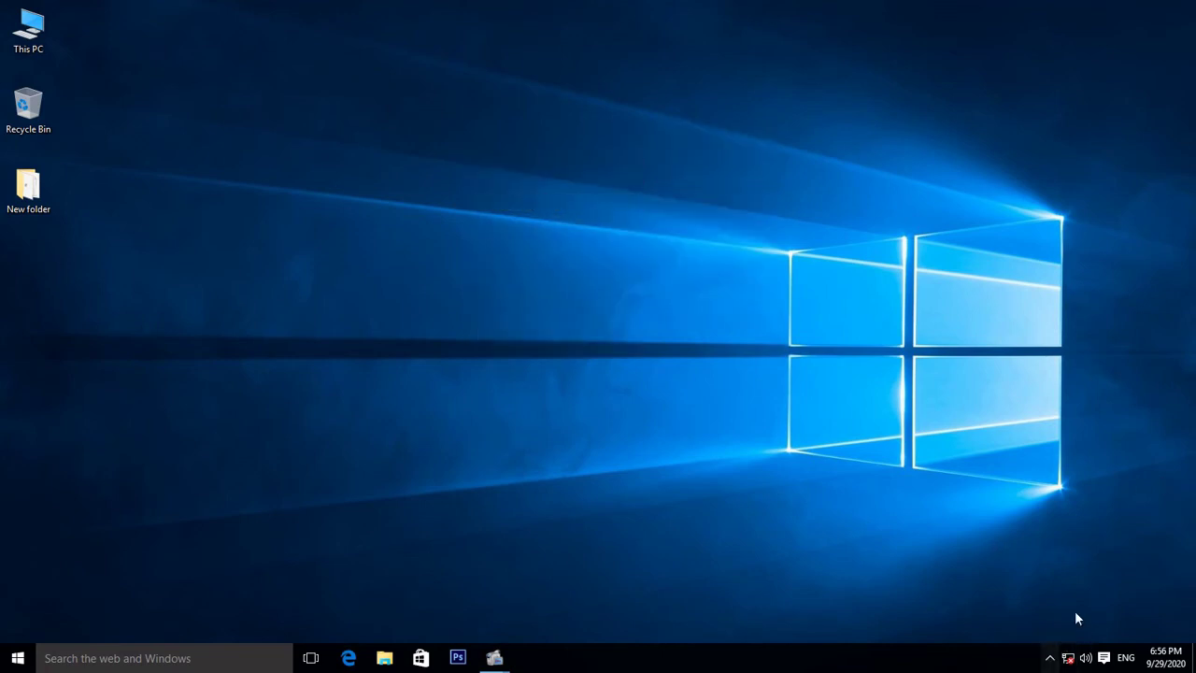
pyautogui.rightClick(772, 241)
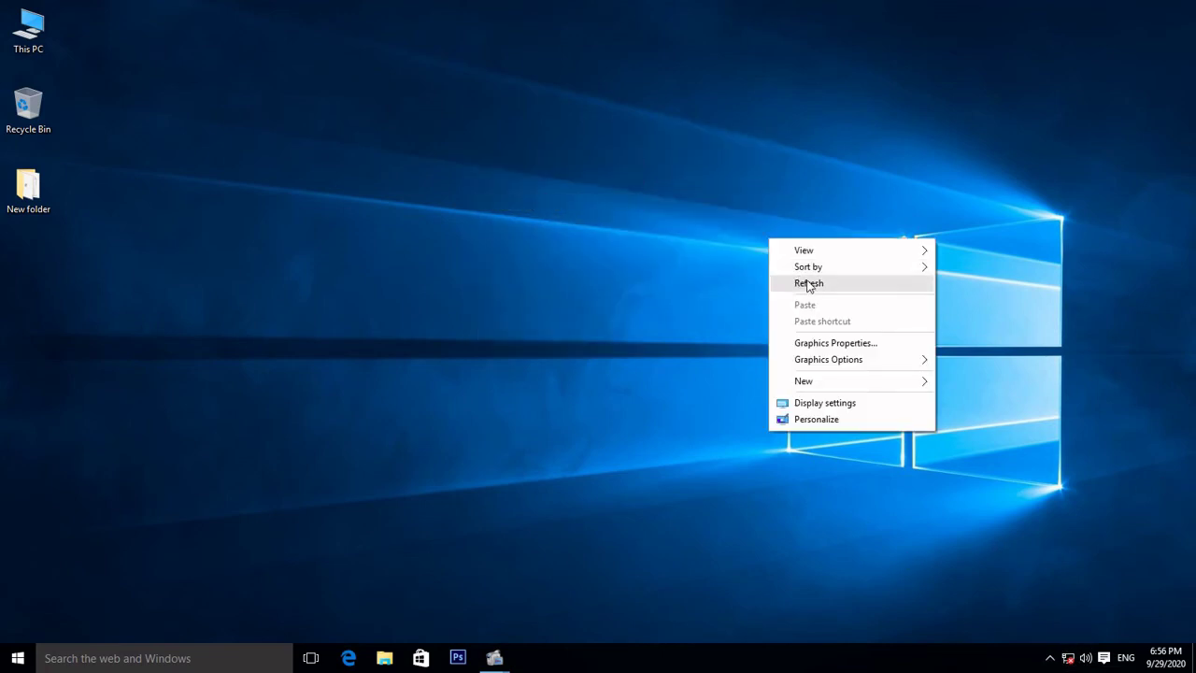
pyautogui.click(807, 282)
pyautogui.rightClick(690, 214)
pyautogui.click(737, 259)
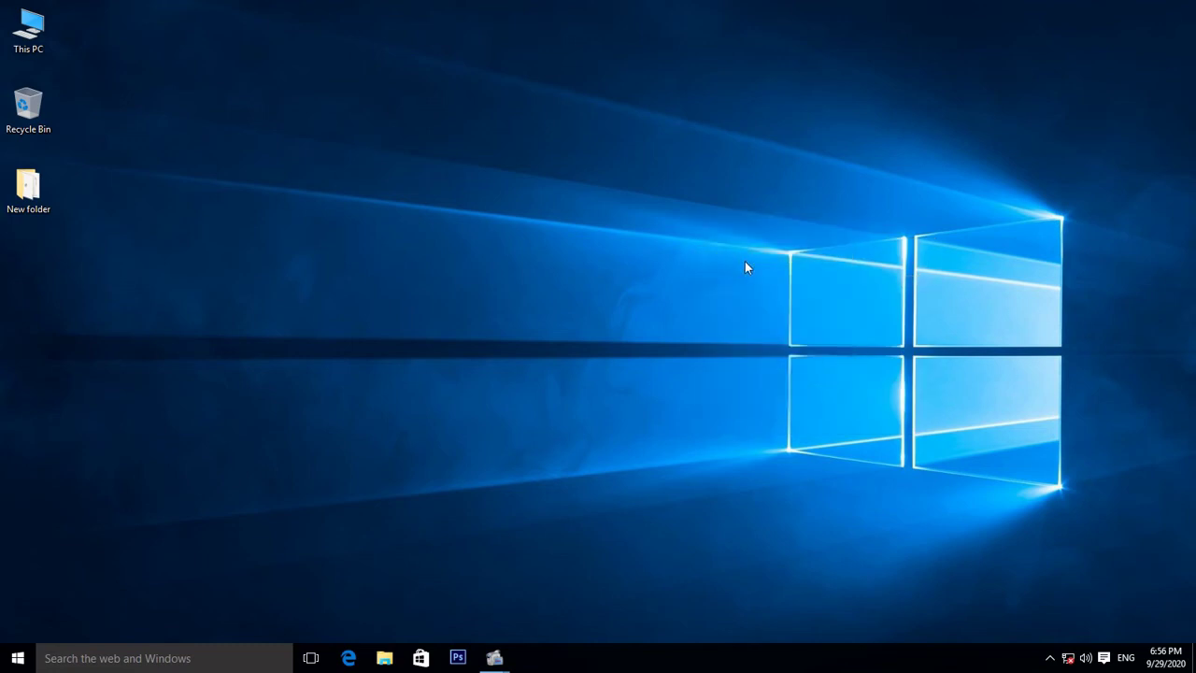
# Check which keyboards are available in the taskbar's input language list.
pyautogui.click(1128, 660)
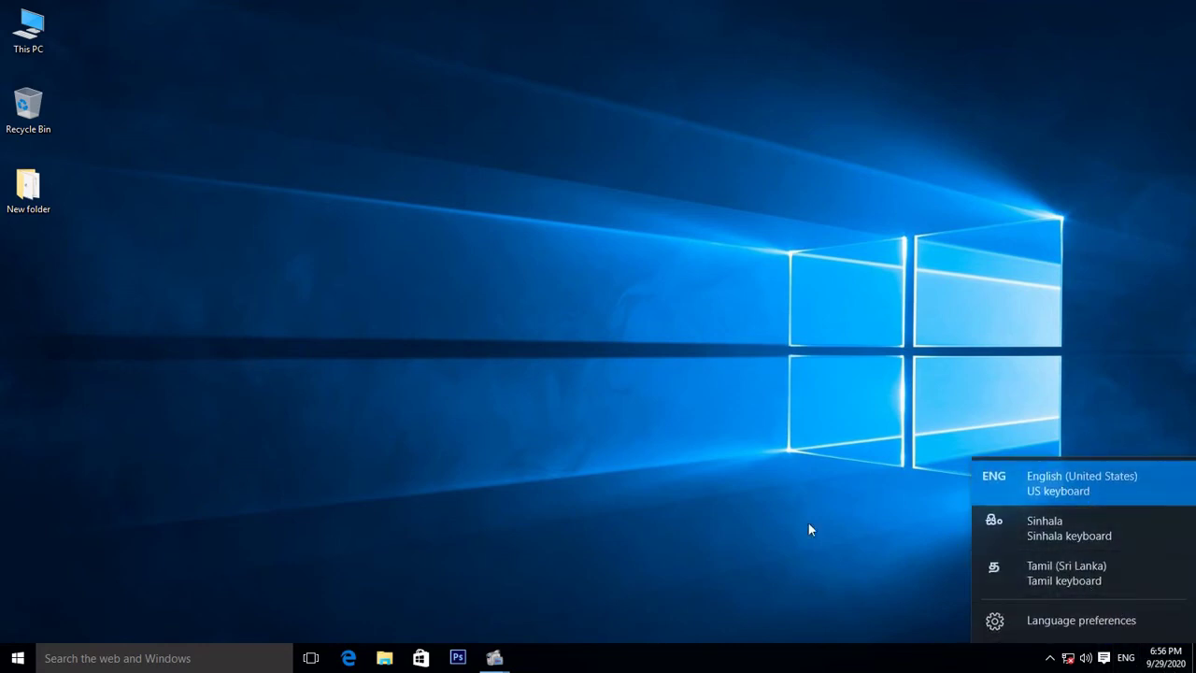
pyautogui.click(863, 408)
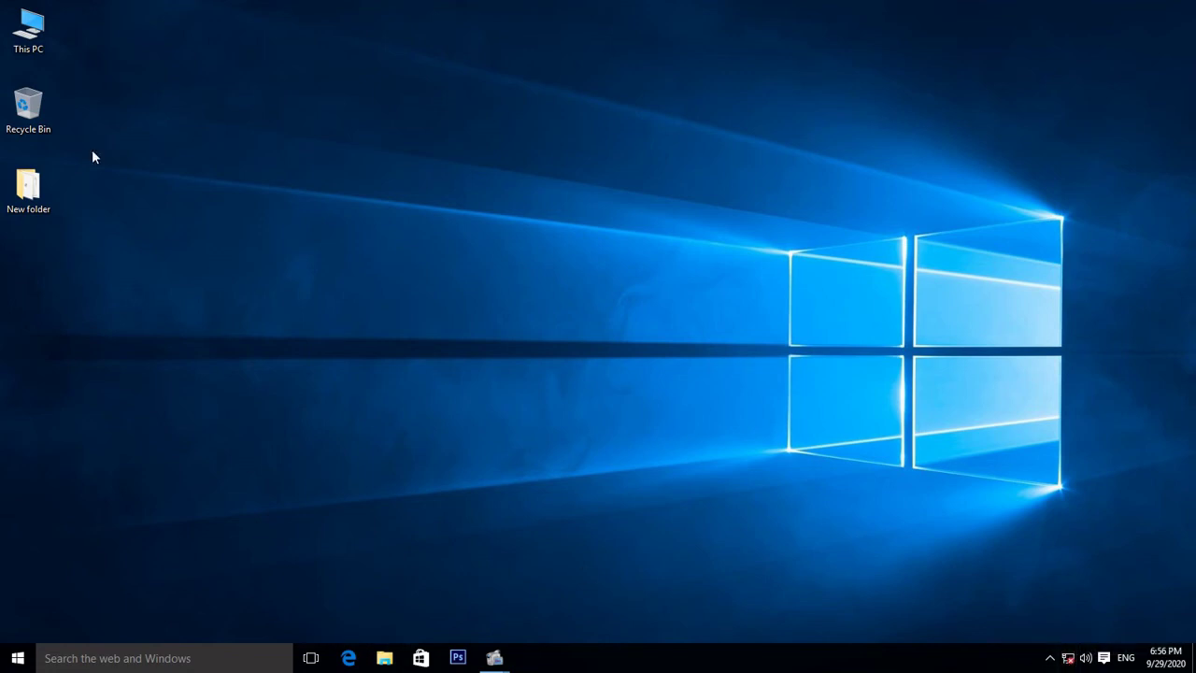
# Open Notepad and enter the sample text "kaufnsdgv" with the US keyboard.
pyautogui.click(18, 658)
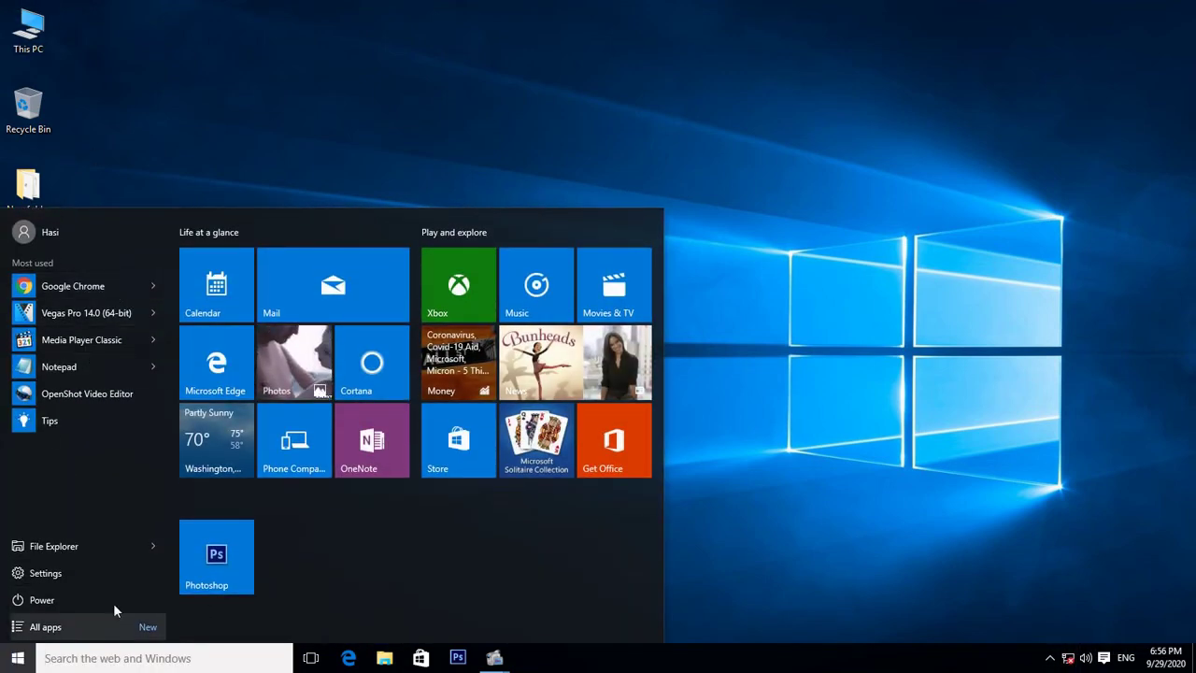
pyautogui.click(59, 364)
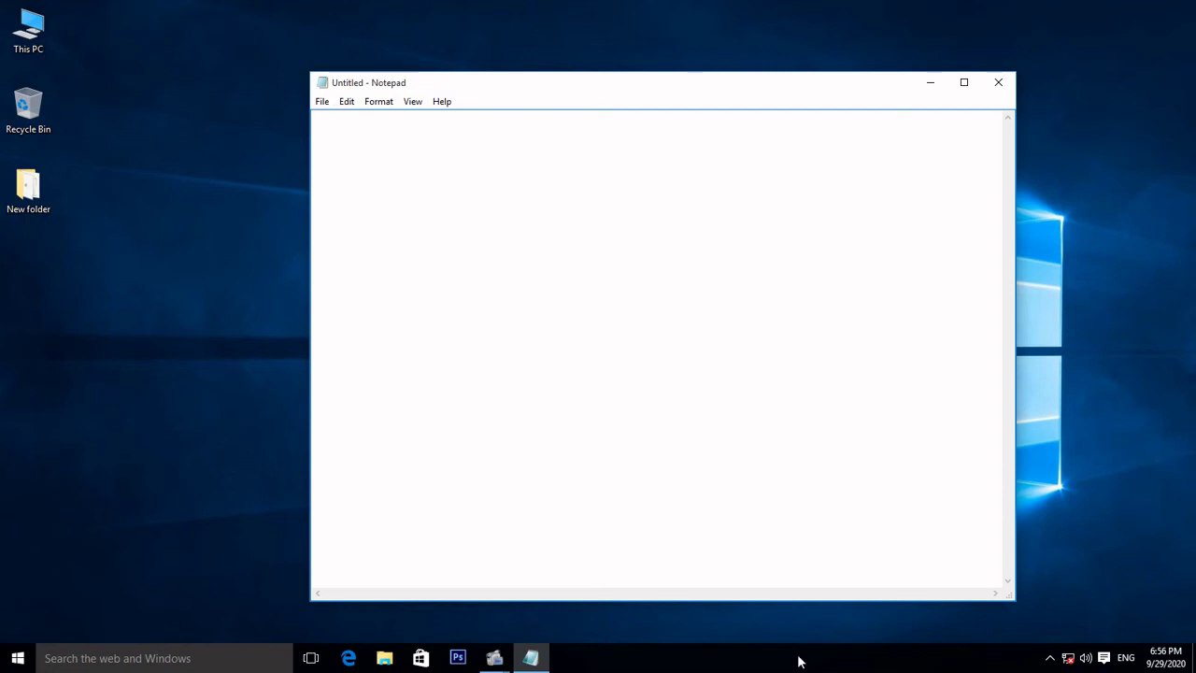
pyautogui.write('kaufnsdgv')
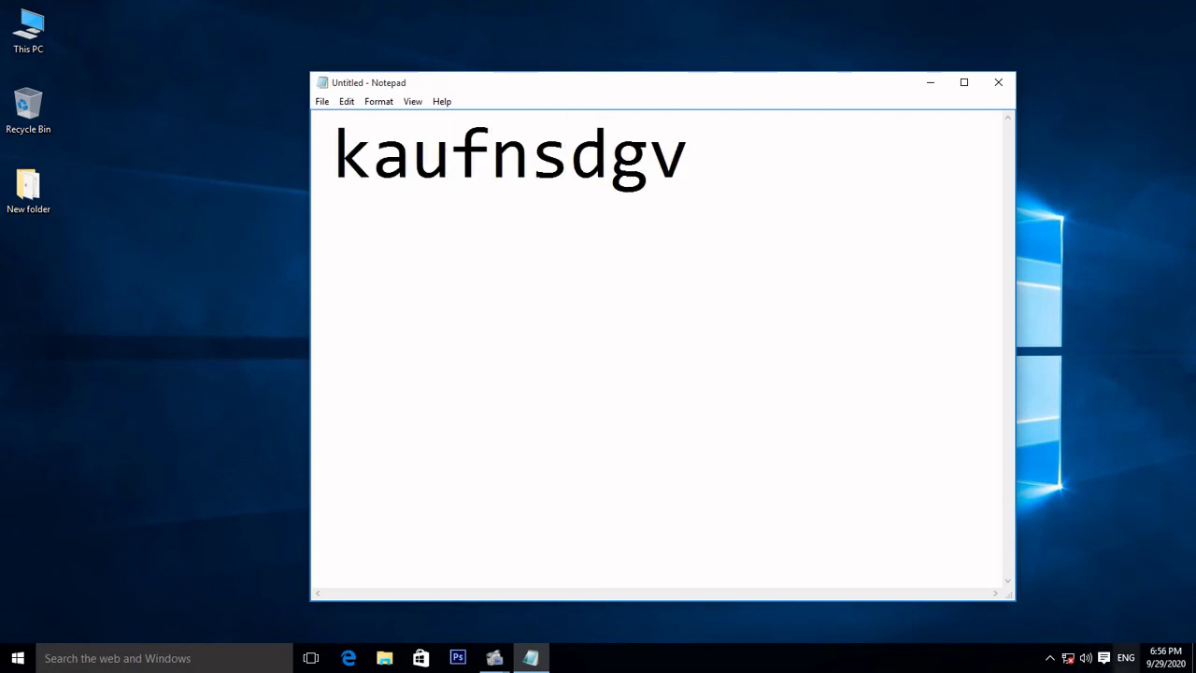
# Switch to the Sinhala keyboard, add Sinhala sample text after the English text, trim its end, and enter "නි්ාෙවනිාට" on a new line.
pyautogui.click(1126, 658)
pyautogui.click(998, 550)
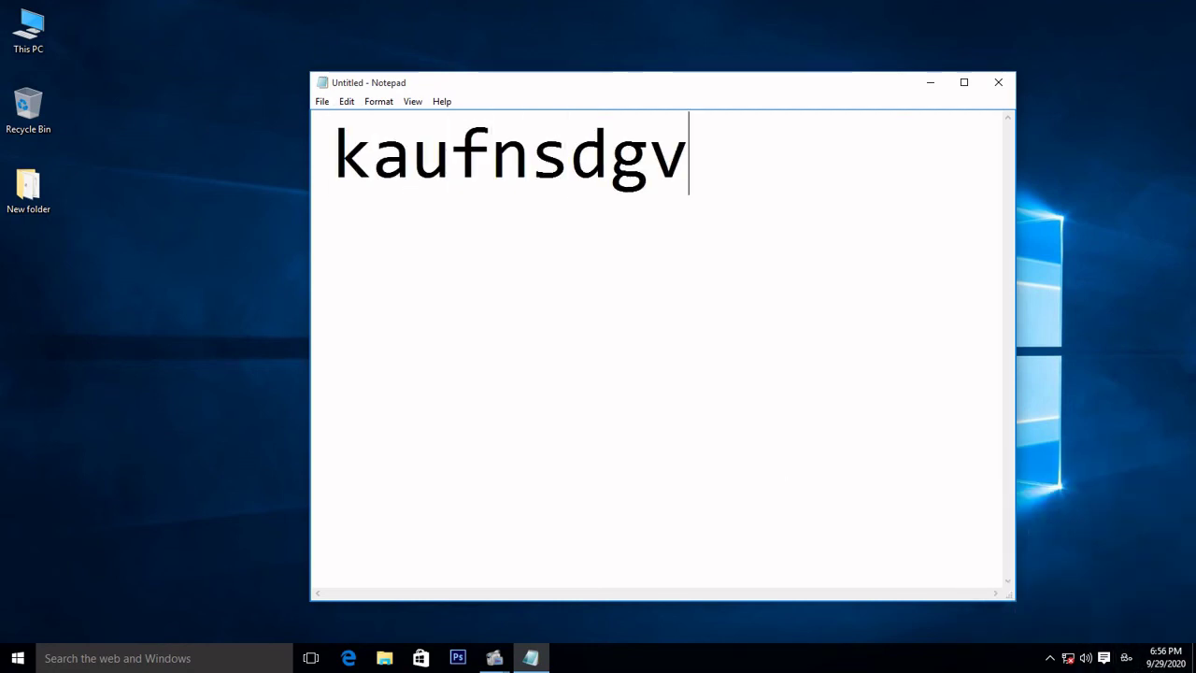
pyautogui.write('න්ිාවයෙඉ්ිාෙයව')
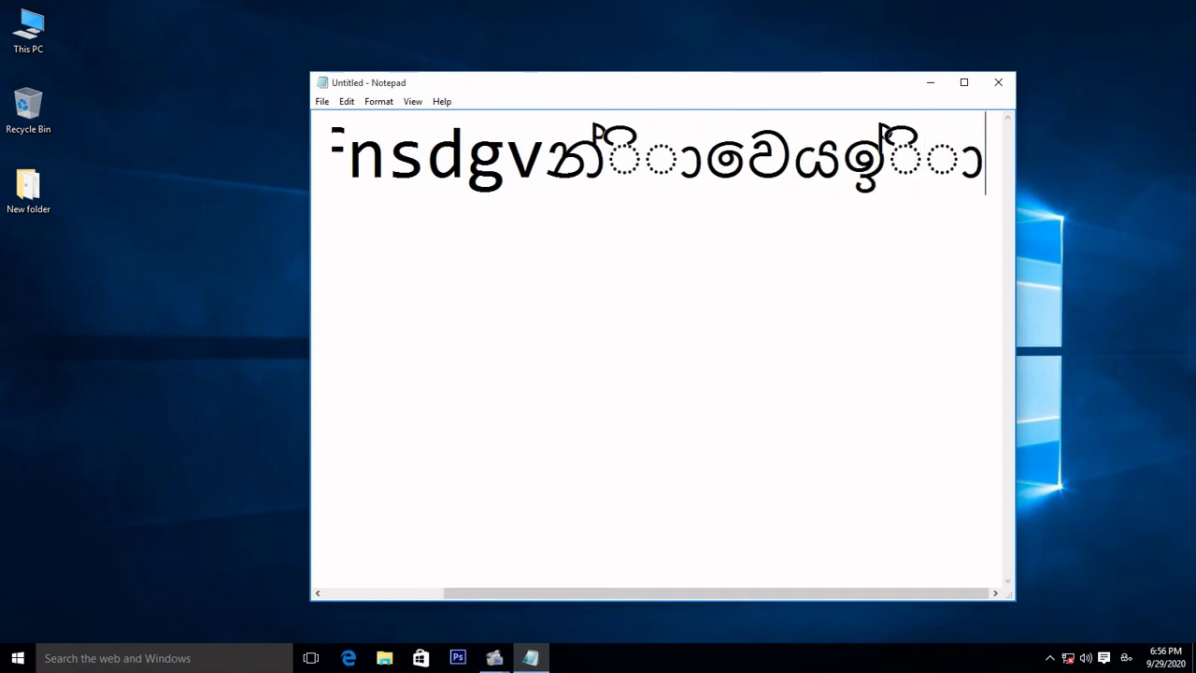
pyautogui.press('BackSpace')
pyautogui.press('BackSpace')
pyautogui.press('BackSpace')
pyautogui.press('BackSpace')
pyautogui.press('BackSpace')
pyautogui.press('BackSpace')
pyautogui.press('BackSpace')
pyautogui.press('Return')
pyautogui.write('නි්ාෙවනිාට')
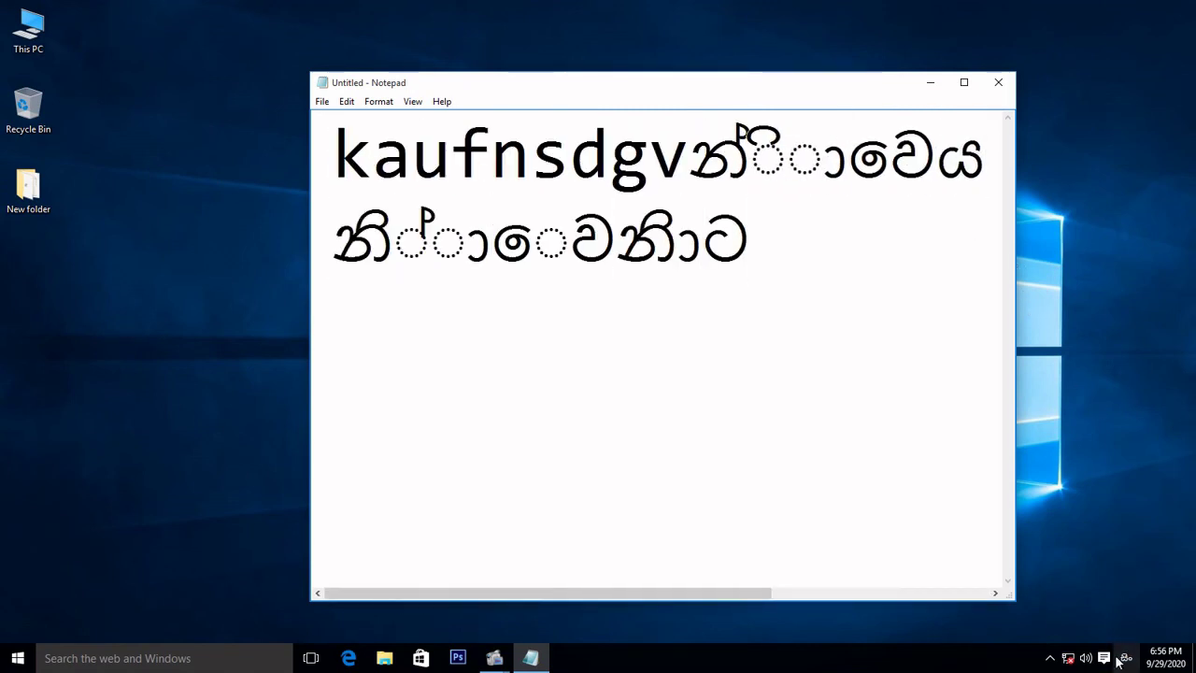
# Switch to the Tamil (Sri Lanka) keyboard and enter Tamil sample text after the Sinhala line and on three new lines.
pyautogui.click(1125, 655)
pyautogui.click(1038, 572)
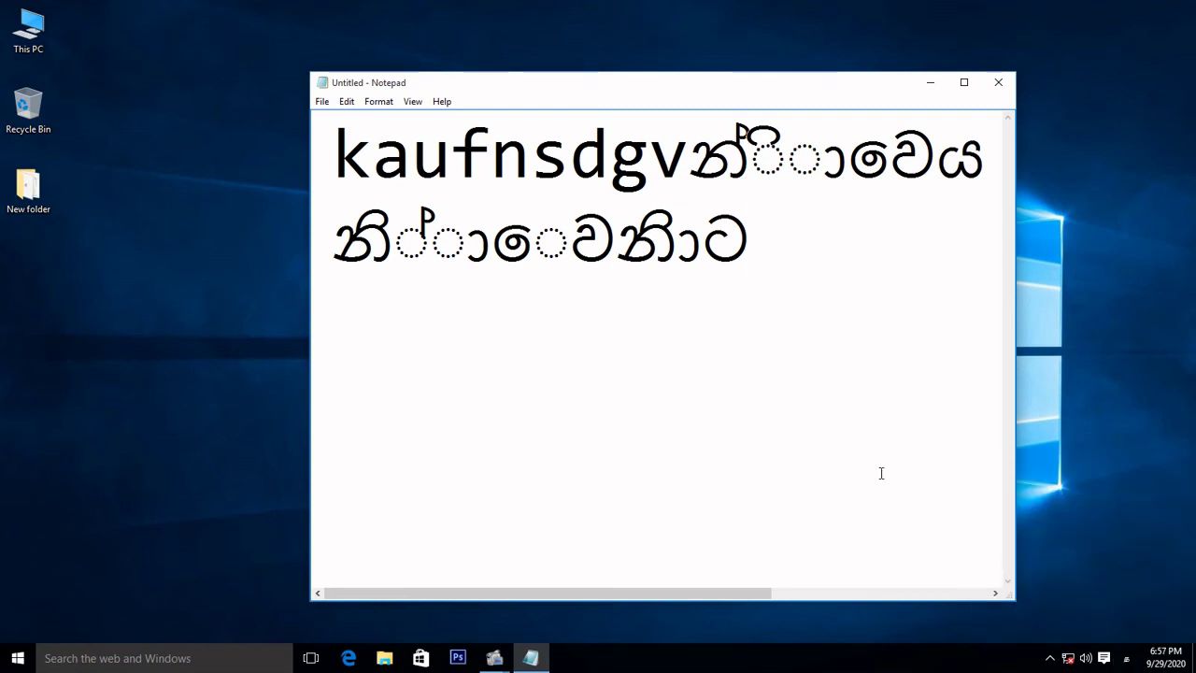
pyautogui.write('தோரேக')
pyautogui.press('Return')
pyautogui.write('ஸோே்கி ')
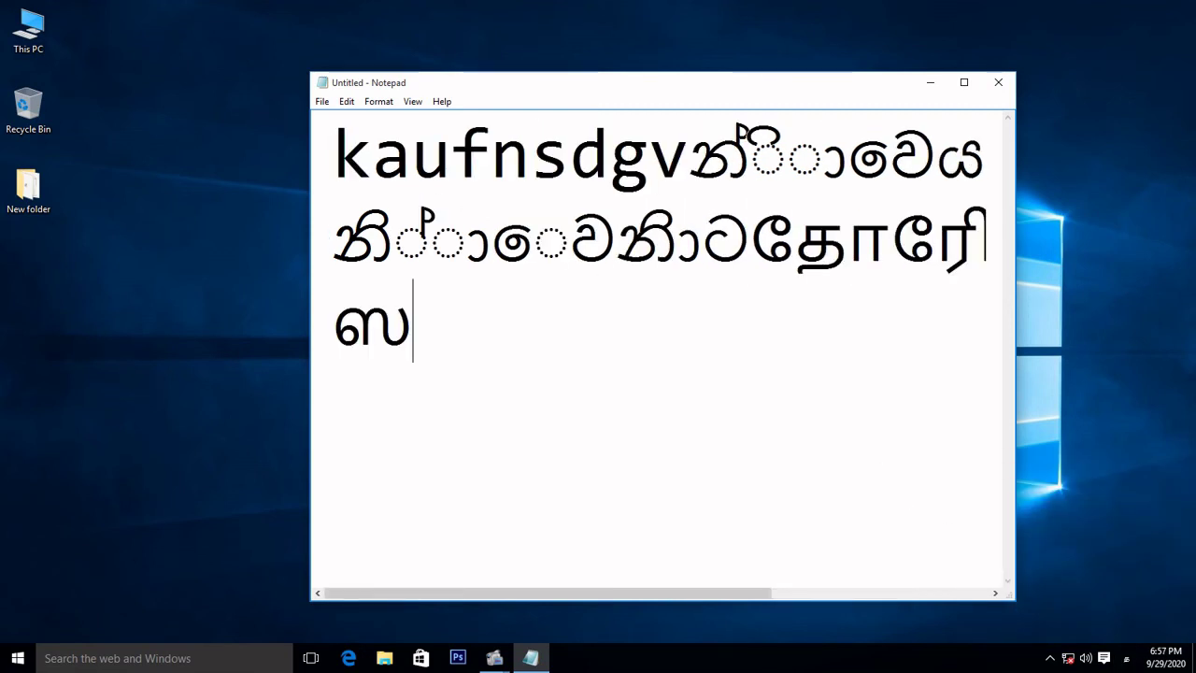
pyautogui.write('ஸ,ே்தரிஸ')
pyautogui.press('Return')
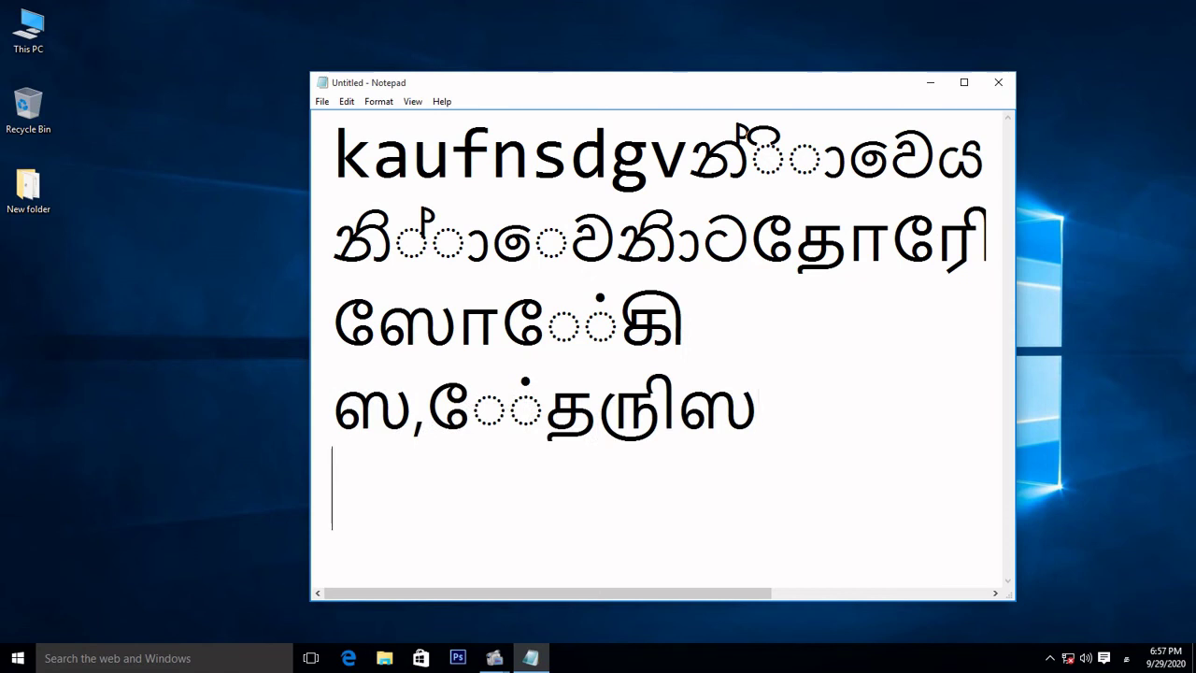
pyautogui.write(',ேத்ிூஸ')
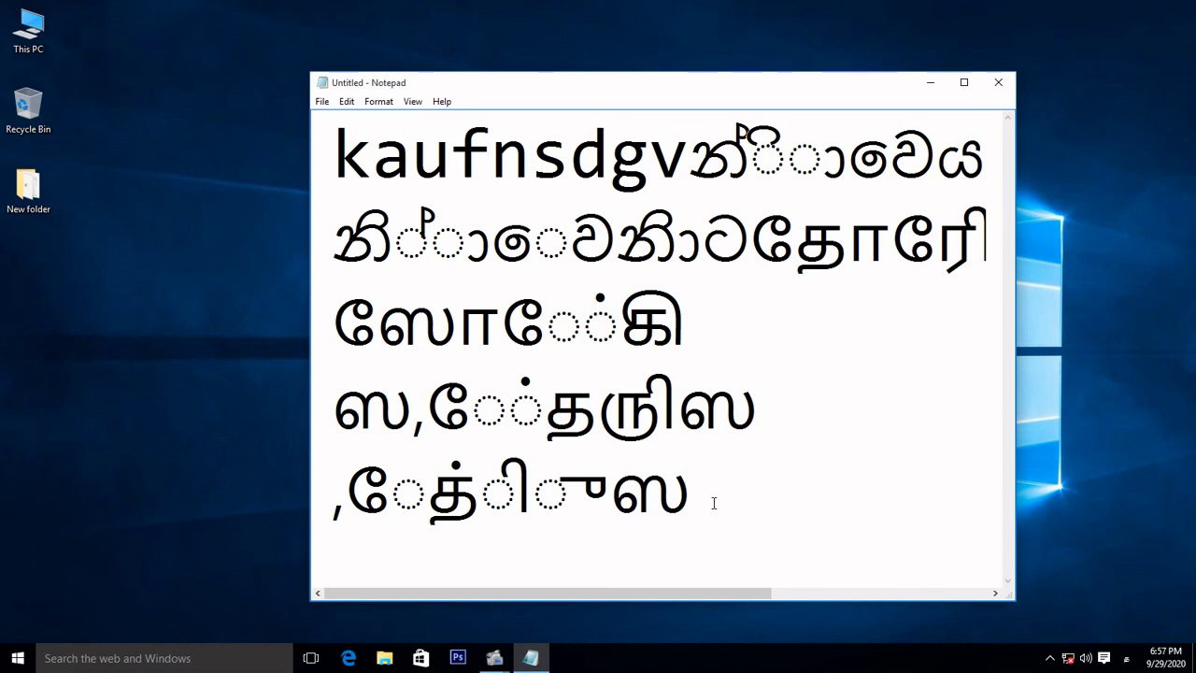
# Delete all the sample text in the Notepad document and close Notepad.
pyautogui.hotkey('ctrl', 'shift', 'Home')
pyautogui.hotkey('shift', 'Right')
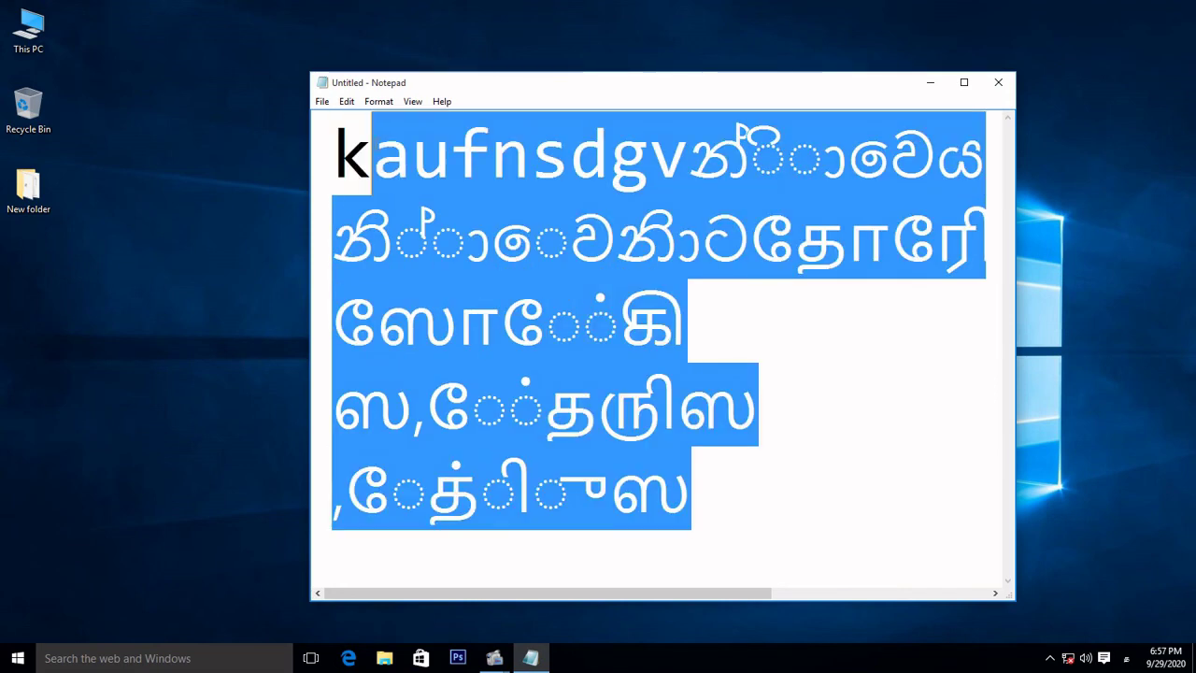
pyautogui.hotkey('shift', 'Left')
pyautogui.press('Delete')
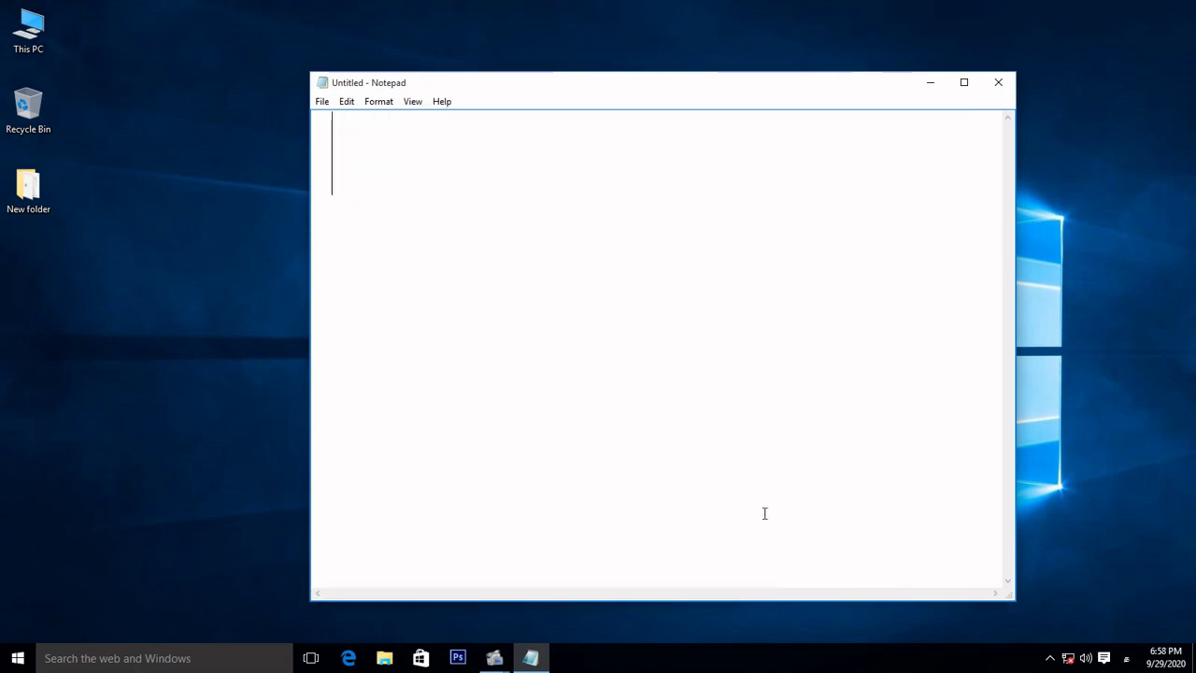
pyautogui.click(1000, 84)
# Refresh the desktop twice.
pyautogui.rightClick(626, 138)
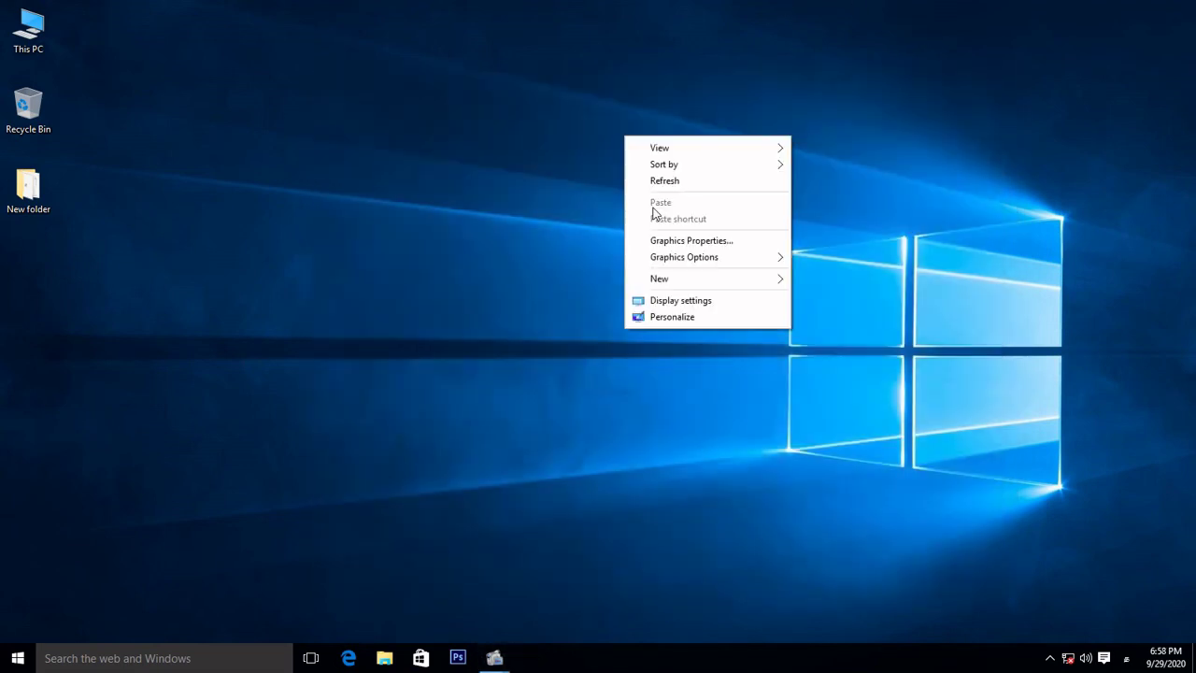
pyautogui.click(662, 183)
pyautogui.rightClick(526, 174)
pyautogui.click(547, 214)
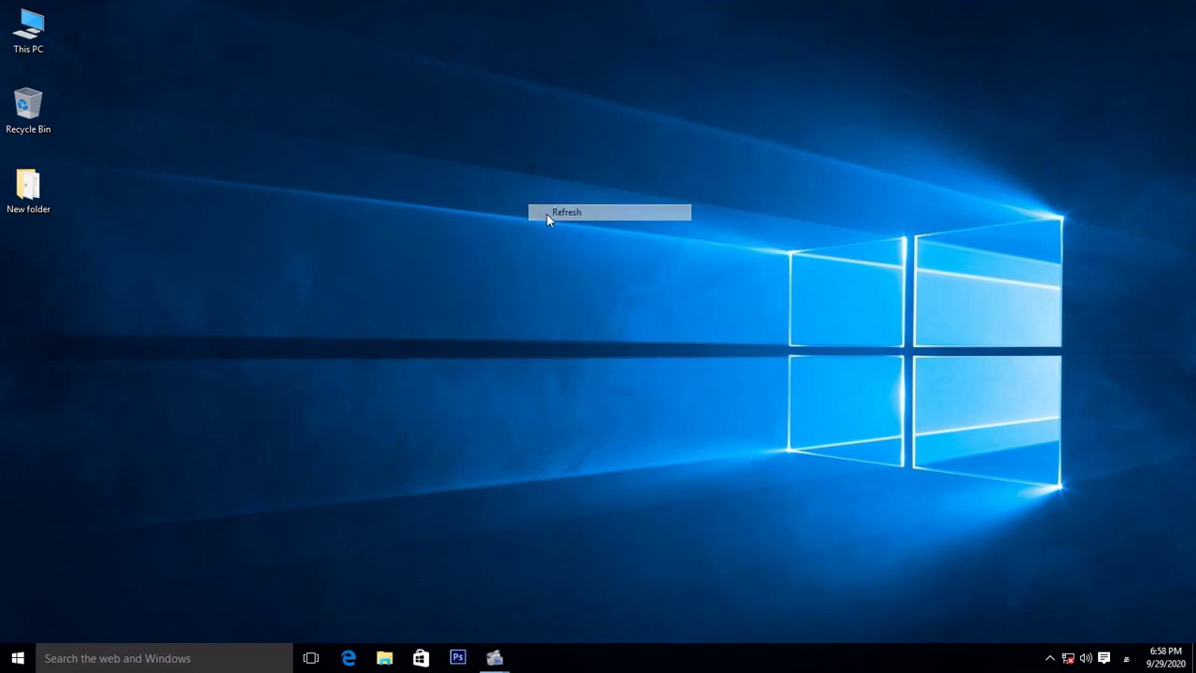